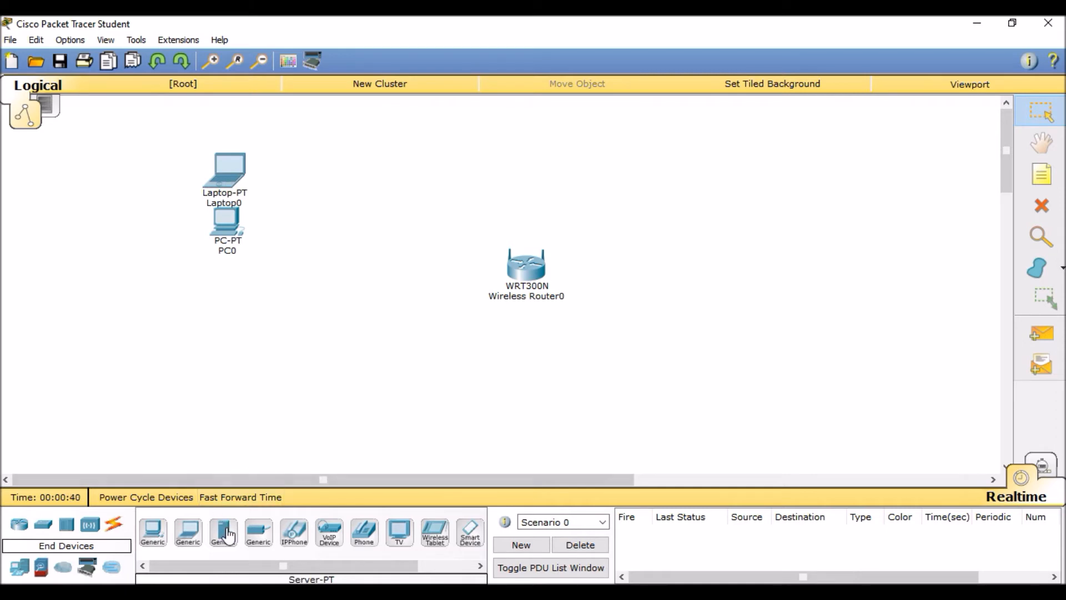
Add a printer below the PC, and place a wireless tablet and a smart device to the right of the wireless router
left_click_drag(269, 541, 225, 327)
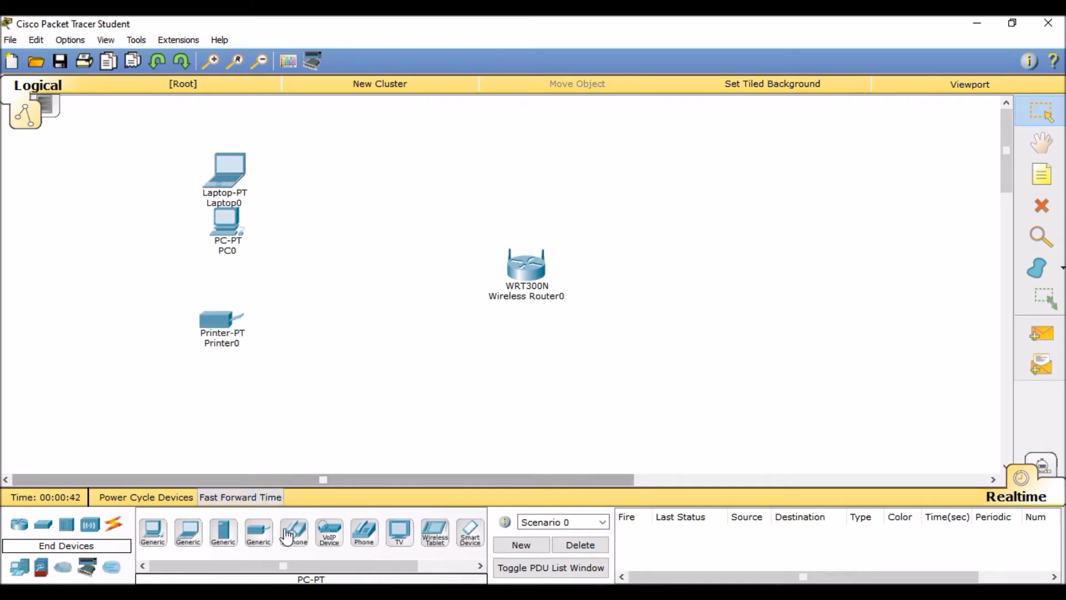
left_click_drag(384, 567, 445, 575)
left_click_drag(365, 550, 291, 445)
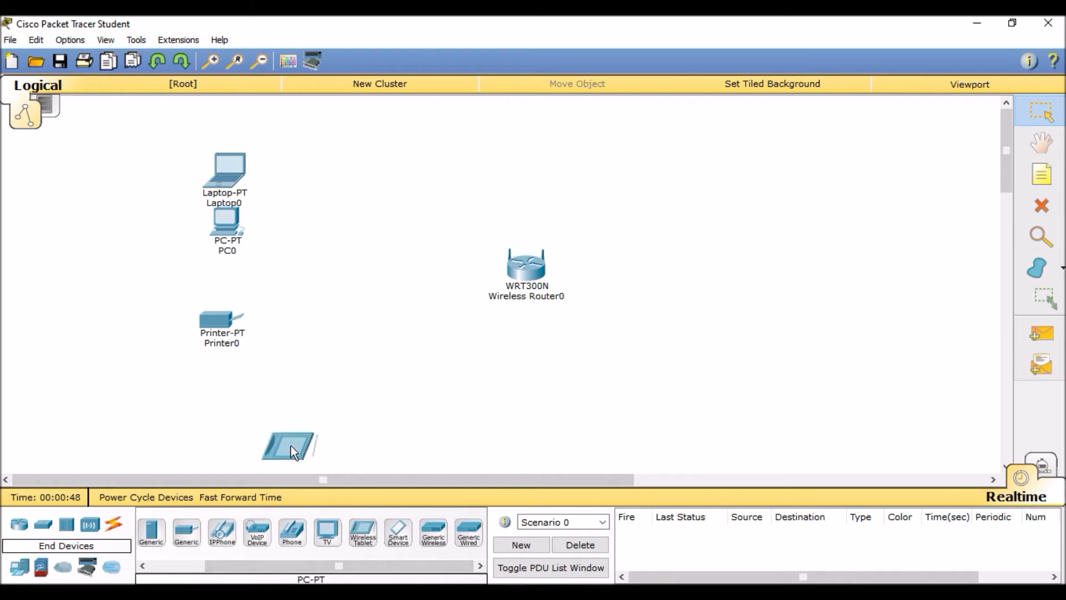
left_click_drag(232, 385, 692, 258)
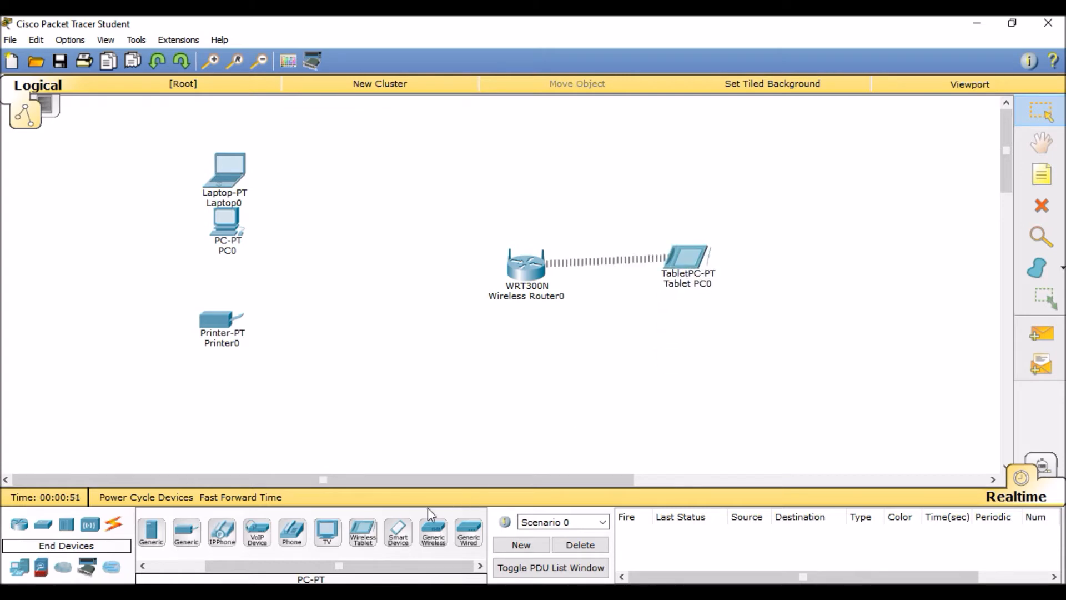
left_click_drag(404, 545, 694, 353)
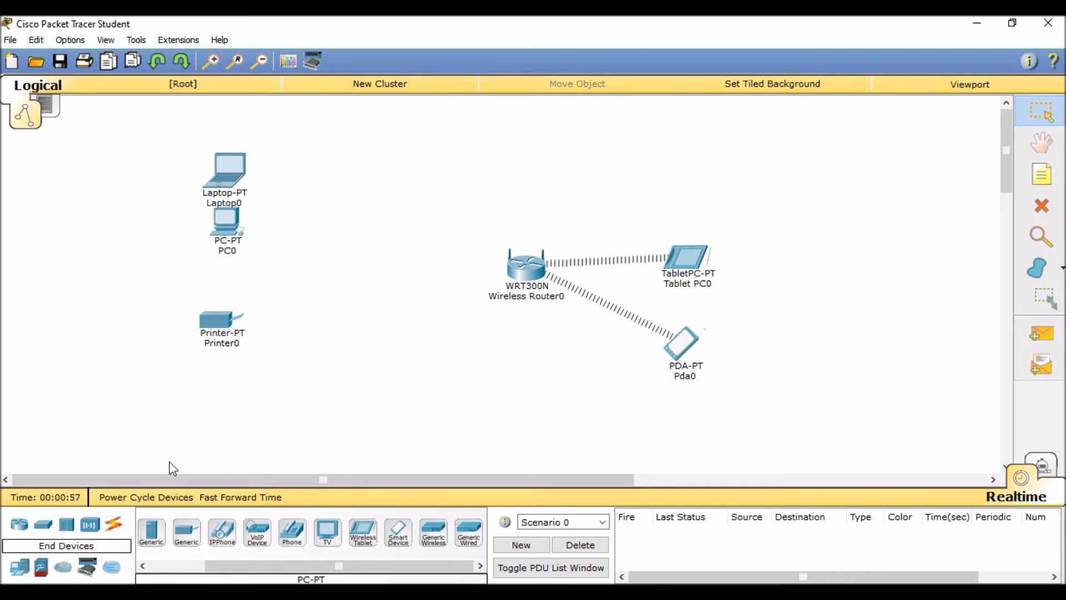
Add a laptop below the printer and two 2950-24 switches between the left-hand end devices and the wireless router
left_click_drag(244, 565, 221, 386)
left_click_drag(40, 527, 352, 236)
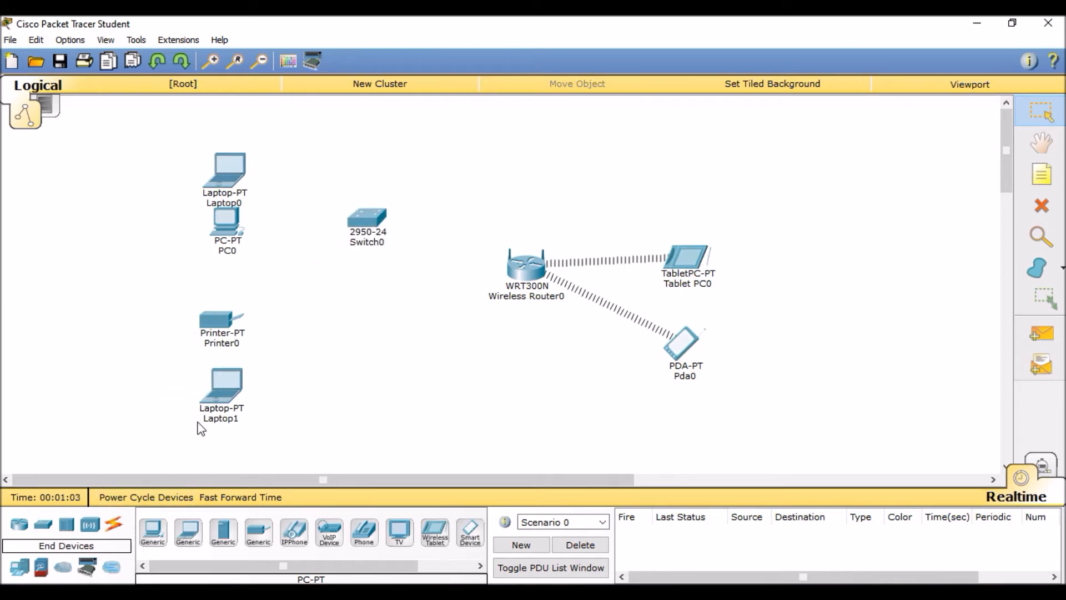
left_click_drag(42, 523, 344, 350)
left_click(344, 353)
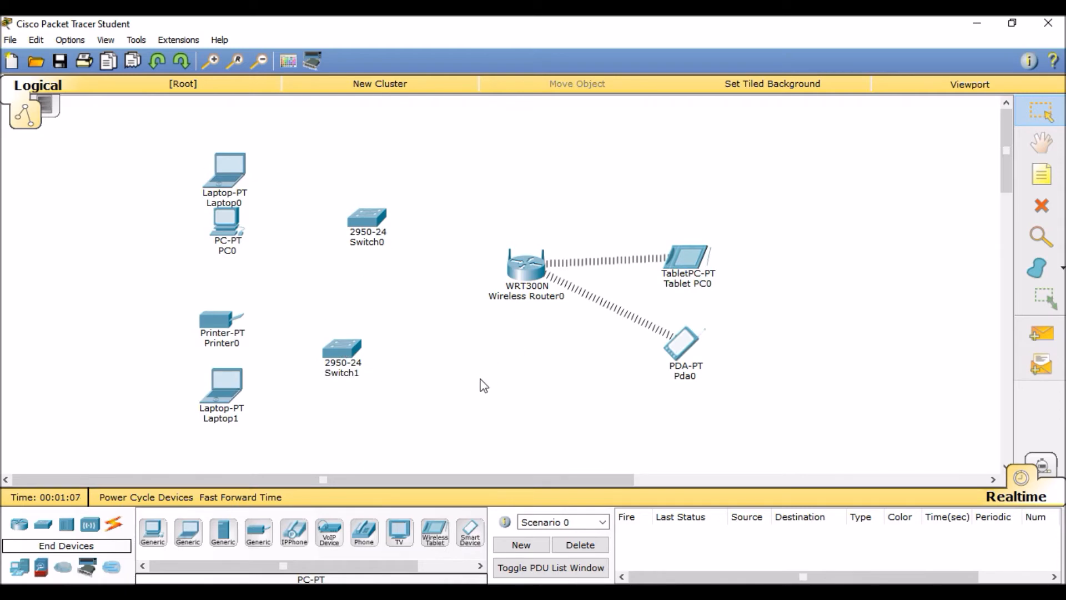
Move Laptop0 slightly up and connect Laptop0 and PC0 to Switch0 using the automatic connection type
left_click(114, 523)
mouse_move(236, 183)
left_mouse_down()
mouse_move(306, 214)
mouse_move(217, 192)
mouse_move(236, 176)
left_mouse_up()
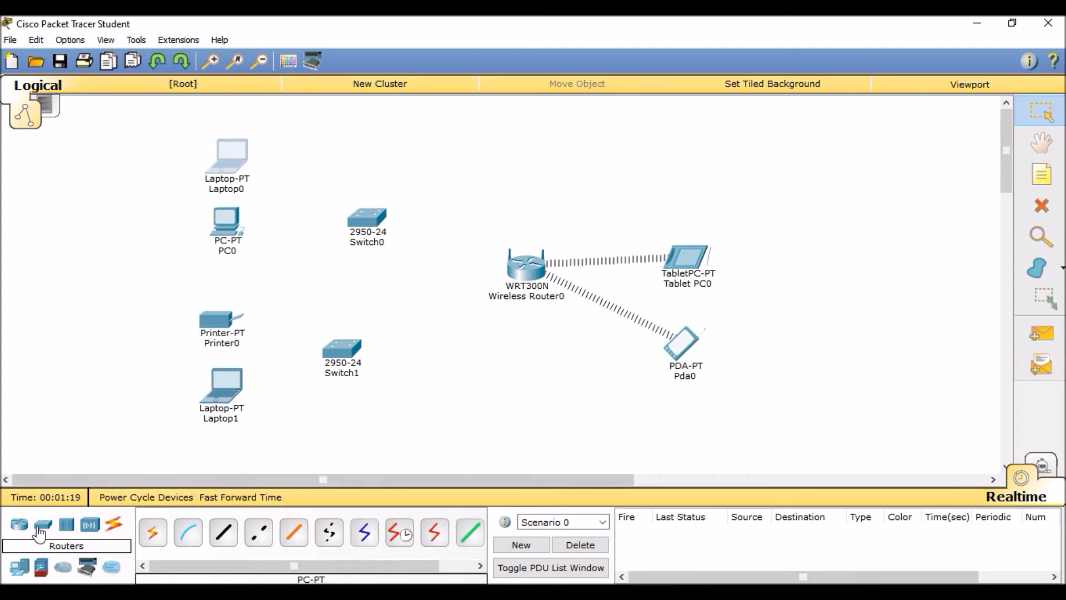
left_click(152, 532)
left_click(225, 168)
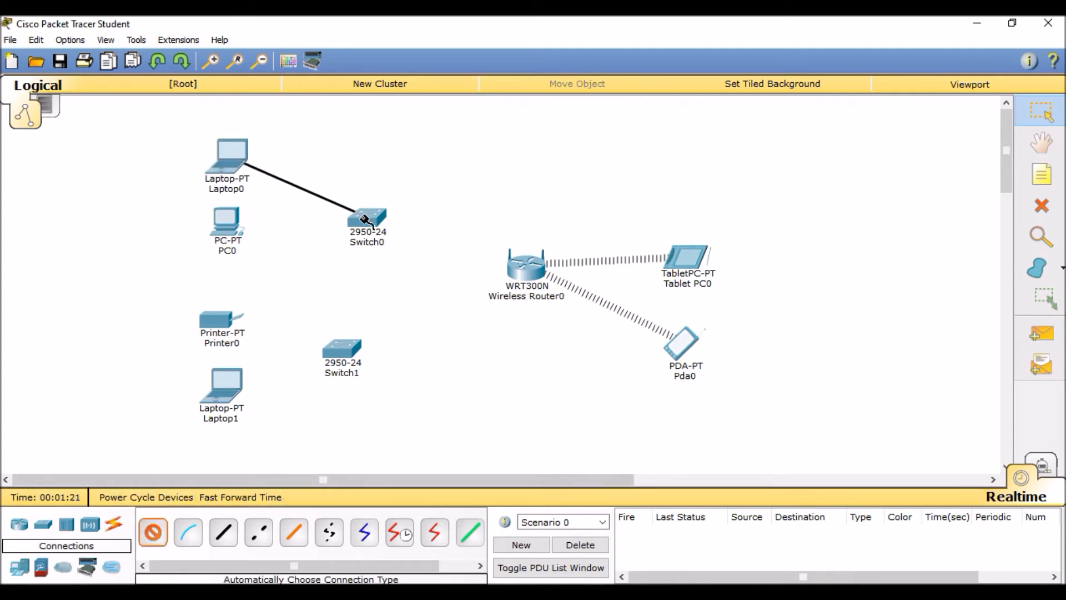
left_click(360, 215)
left_click(156, 531)
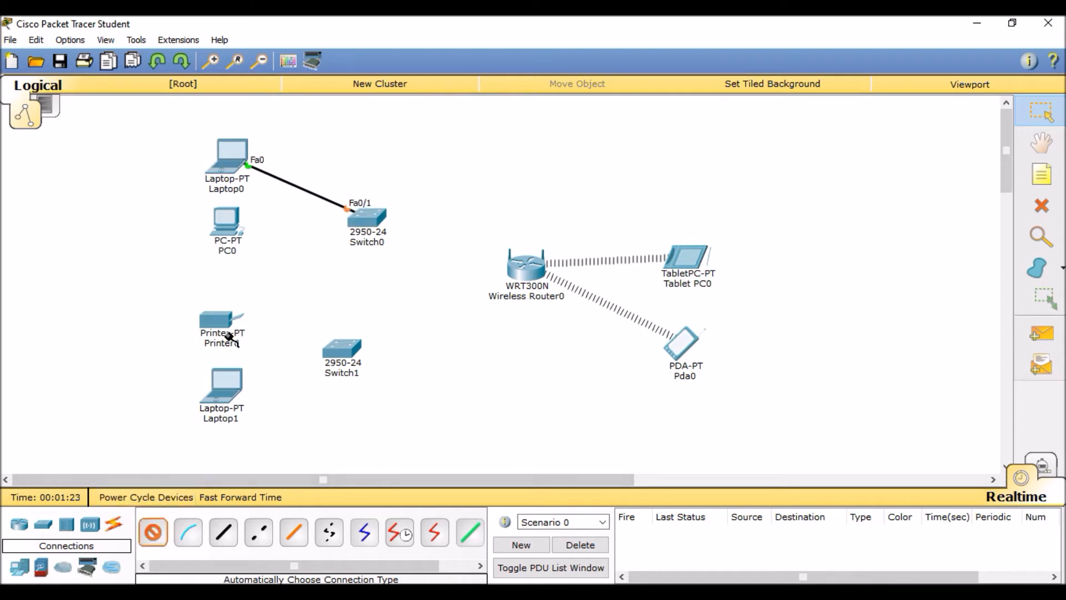
left_click(232, 229)
left_click(360, 218)
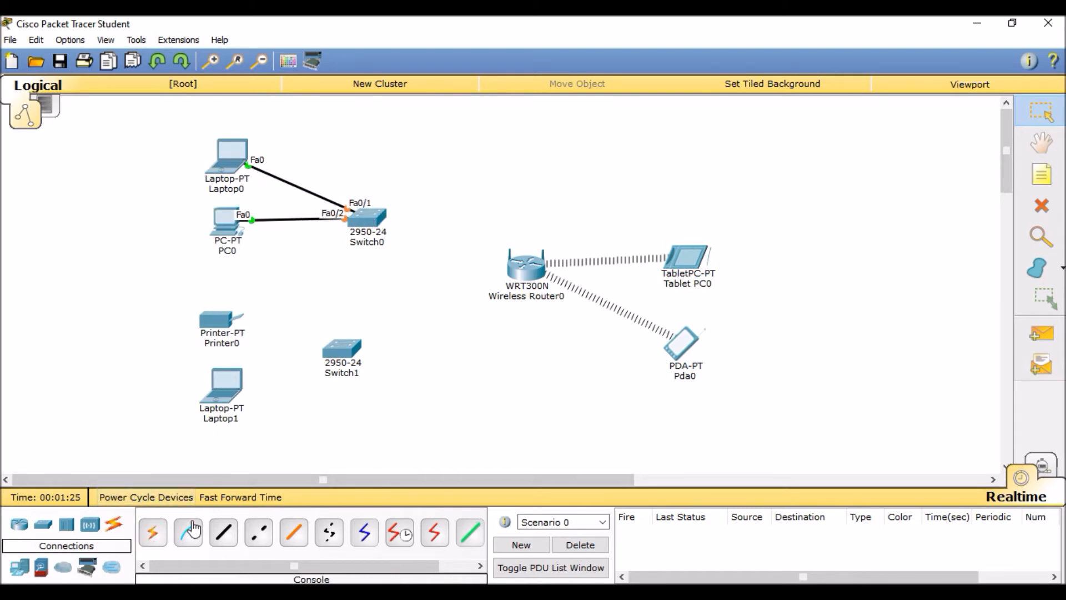
Connect Laptop1 and Printer0 to Switch1 using the automatic connection type
left_click(224, 391)
left_click(334, 351)
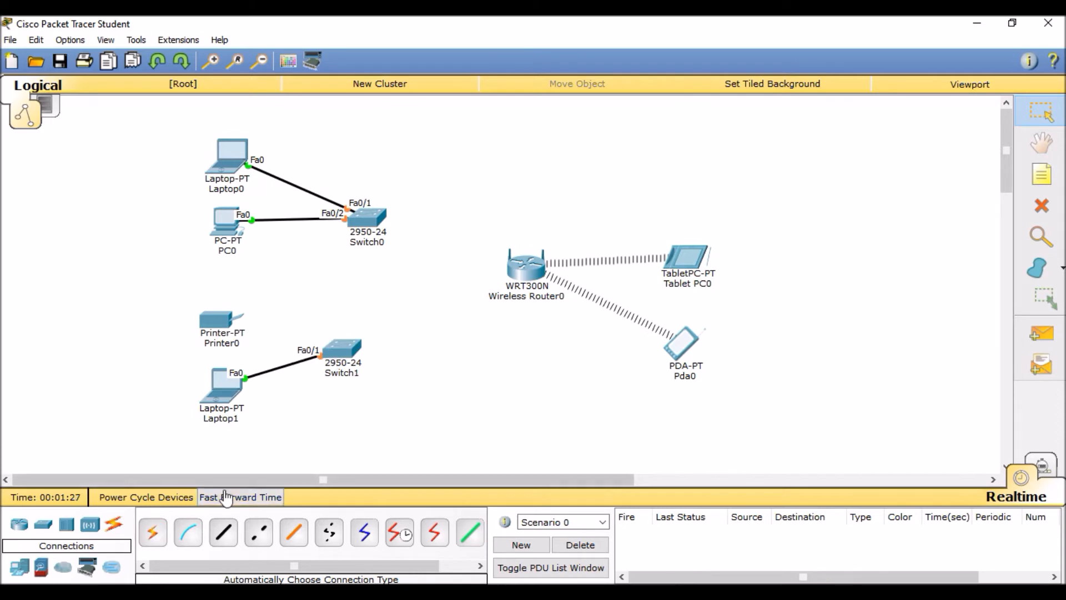
left_click(154, 534)
left_click(219, 324)
left_click(344, 351)
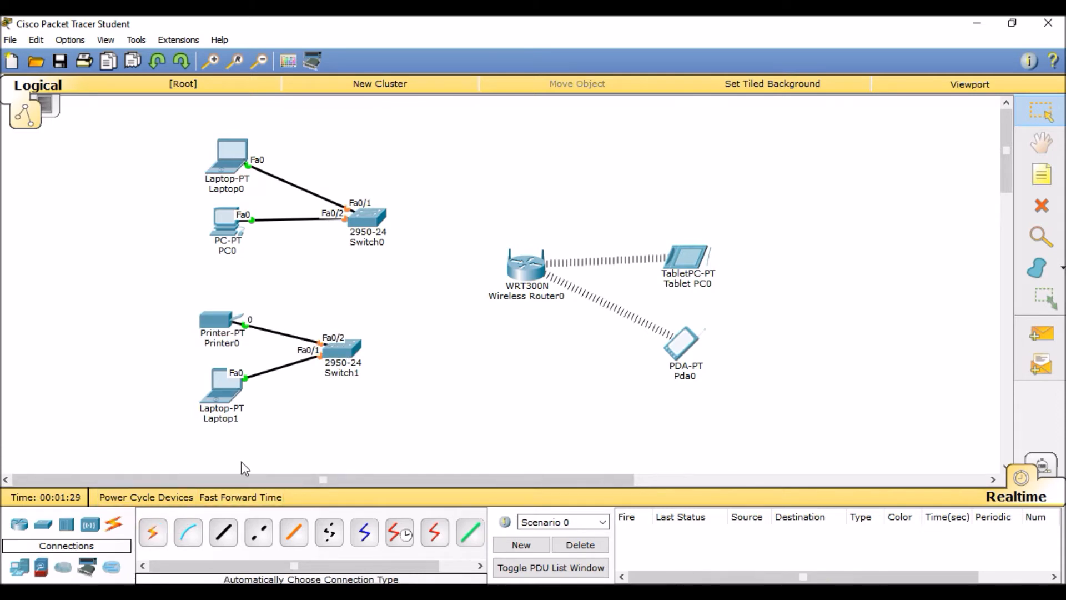
Connect Switch0 and Switch1 to the WRT300N wireless router using the automatic connection type
left_click(152, 532)
left_click(378, 218)
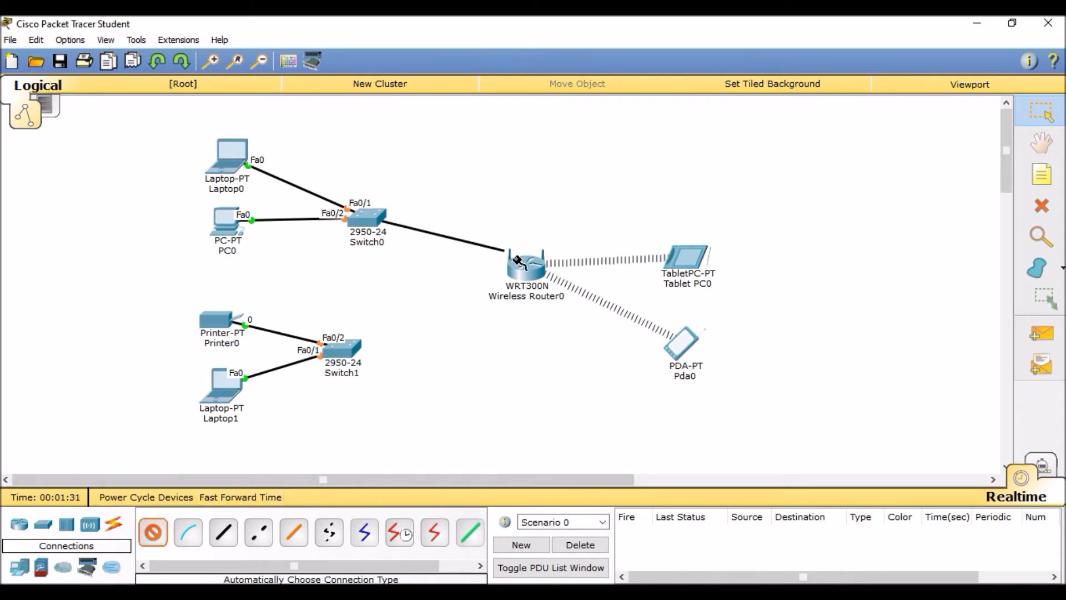
left_click(522, 264)
left_click(152, 532)
left_click(350, 349)
left_click(522, 268)
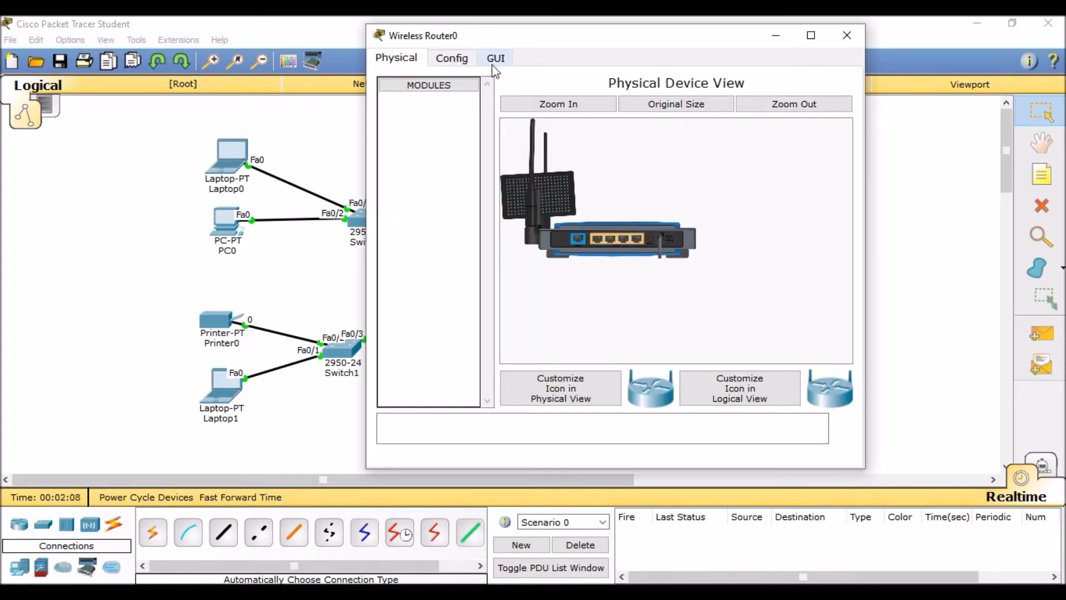
Set the wireless router's DHCP start IP address to 192.168.0.200 and save the settings
left_click(494, 63)
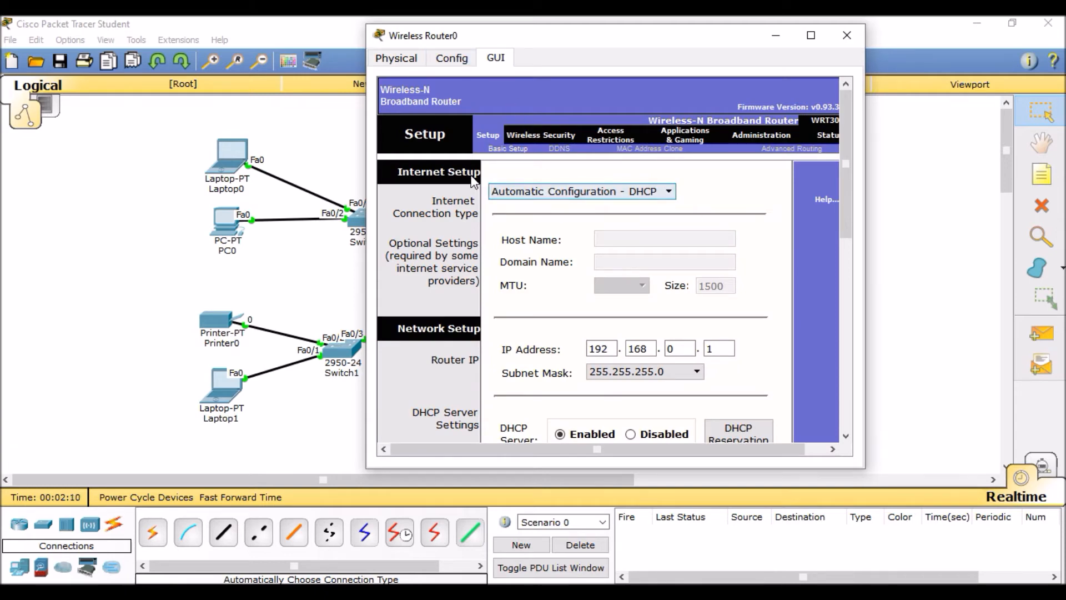
mouse_move(841, 144)
left_mouse_down()
mouse_move(842, 249)
mouse_move(836, 160)
left_mouse_up()
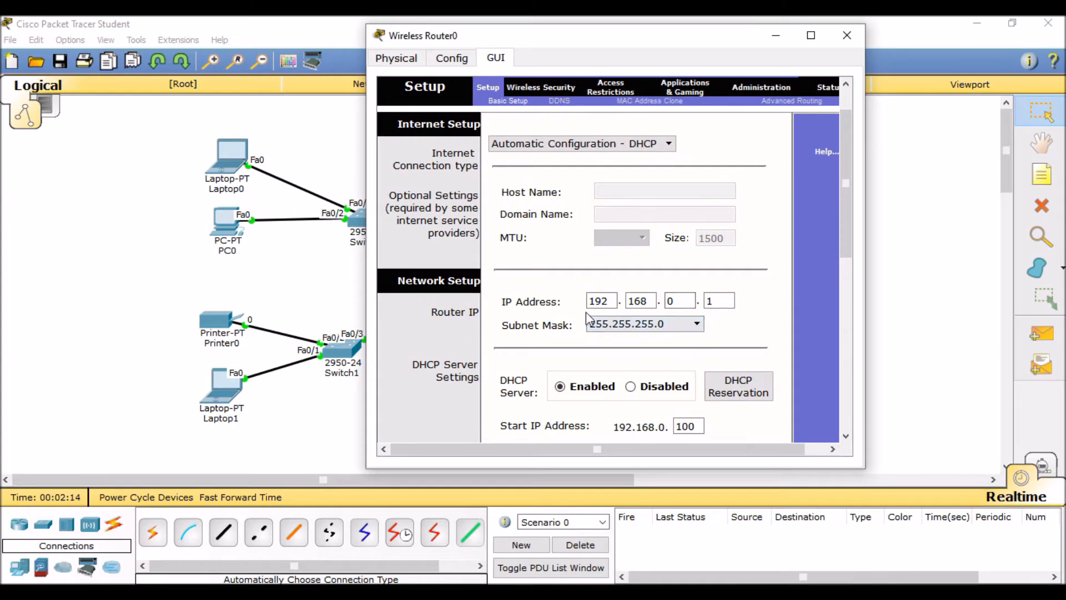
left_click_drag(847, 219, 805, 269)
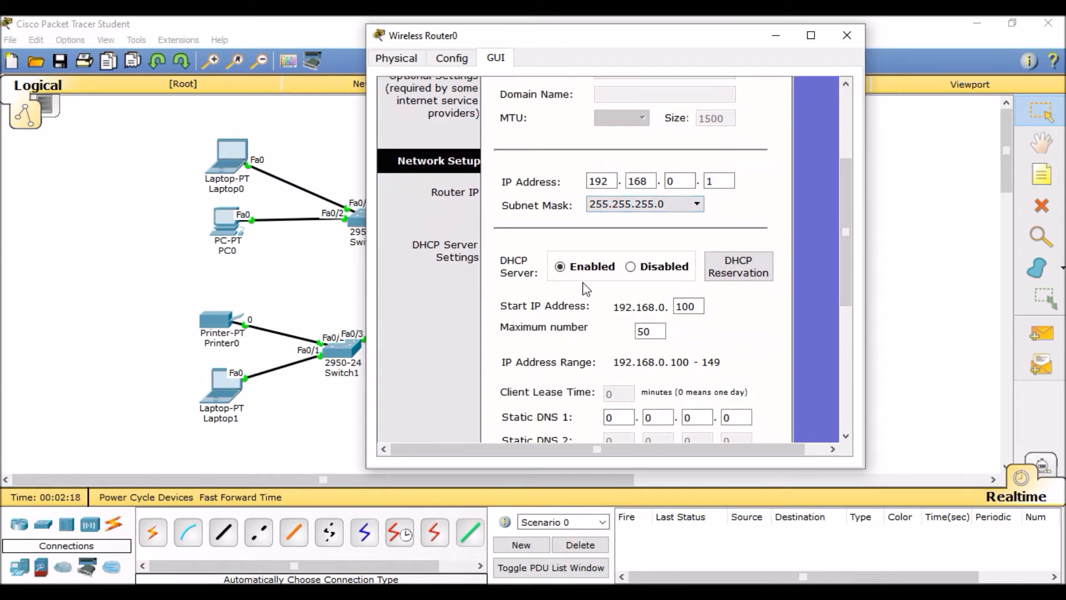
double_click(676, 308)
type("2")
scroll(848, 281, "down", 3)
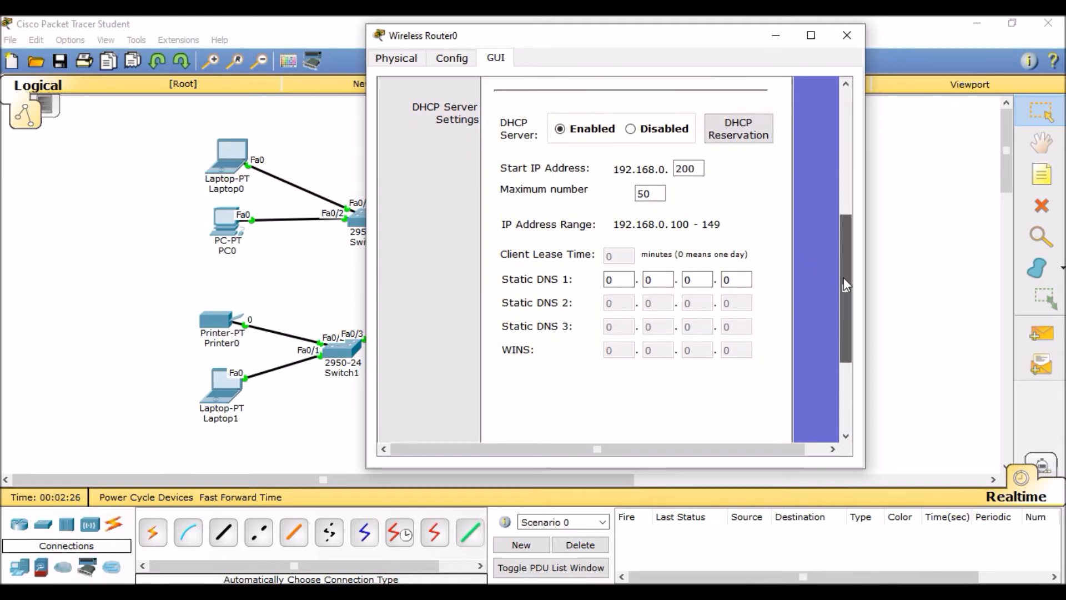
left_click_drag(845, 261, 845, 351)
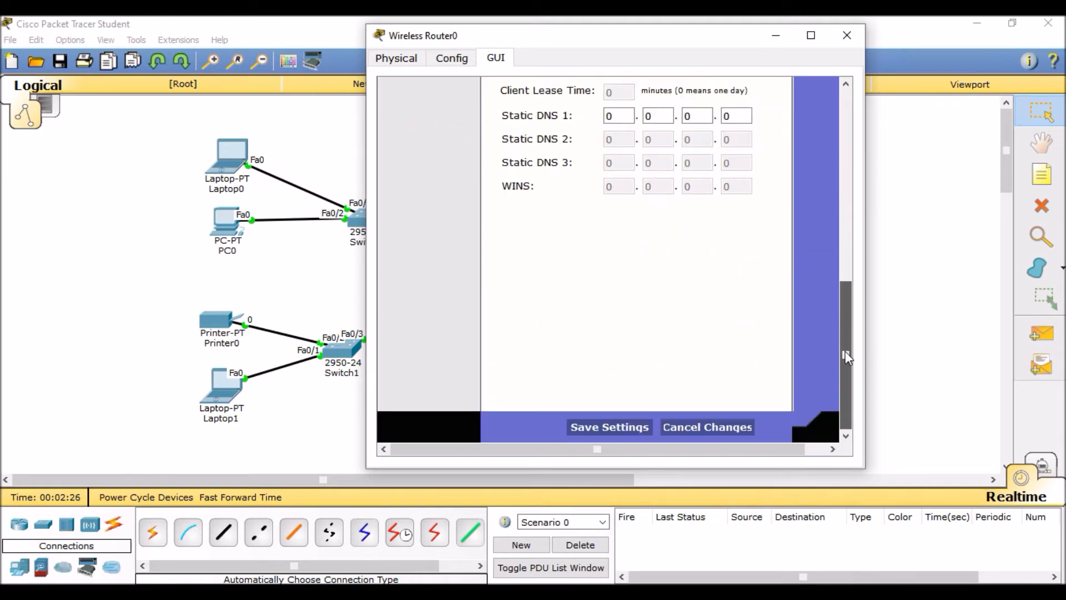
left_click(624, 428)
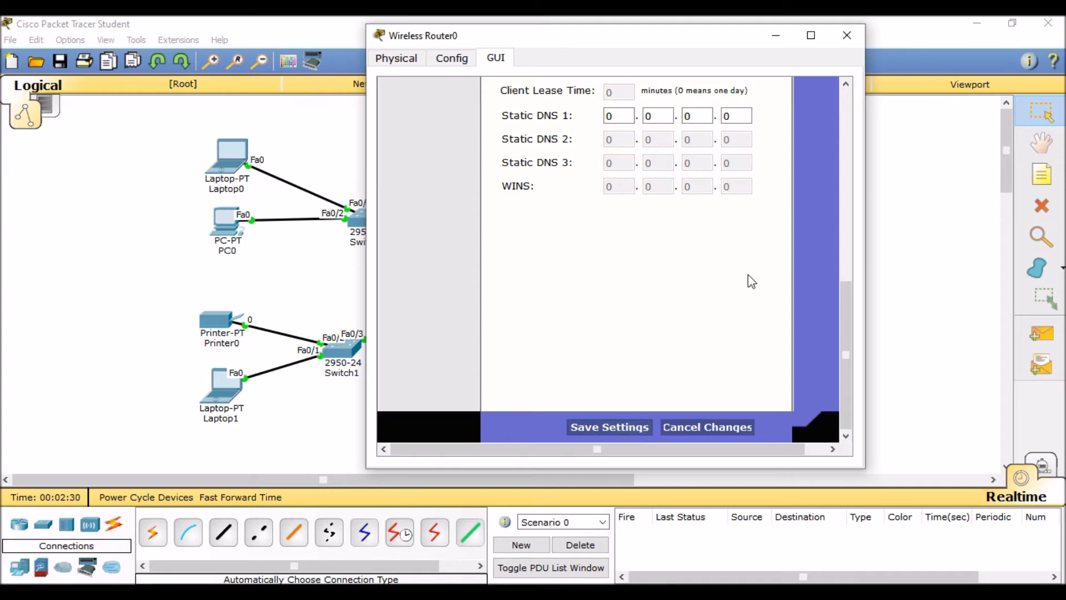
left_click_drag(847, 323, 848, 257)
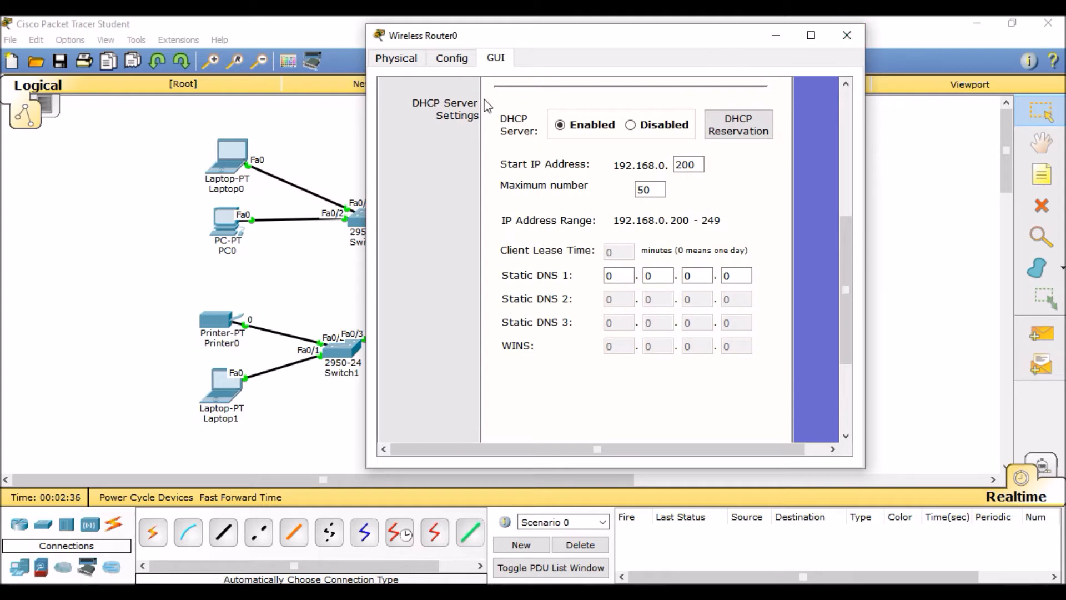
Review the wireless router's basic setup and basic wireless settings in its GUI
left_click(464, 60)
left_click(496, 58)
left_click_drag(848, 328, 842, 196)
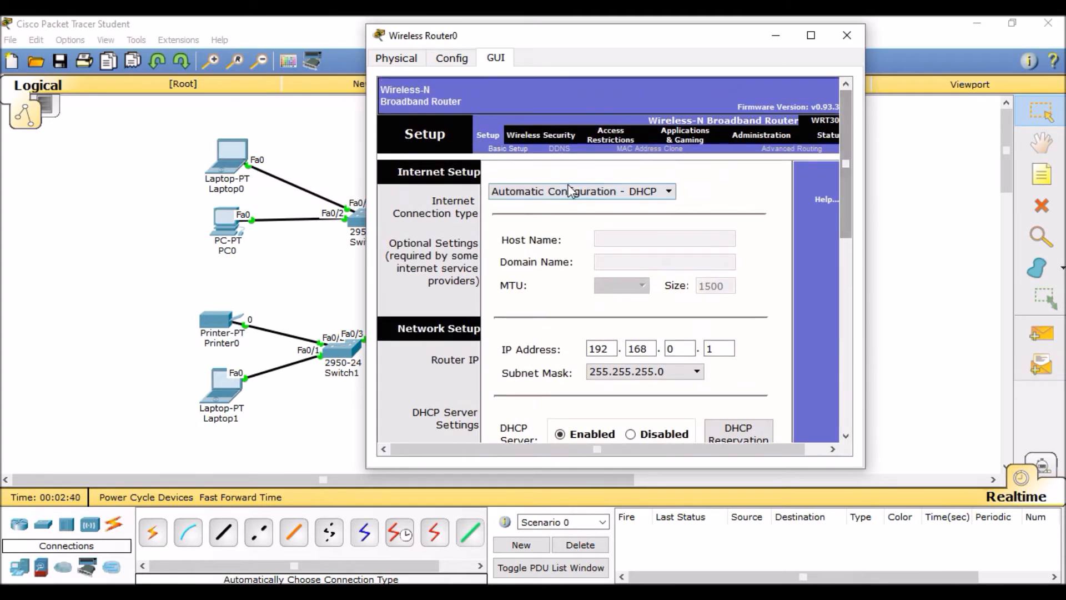
left_click(548, 136)
left_click(515, 135)
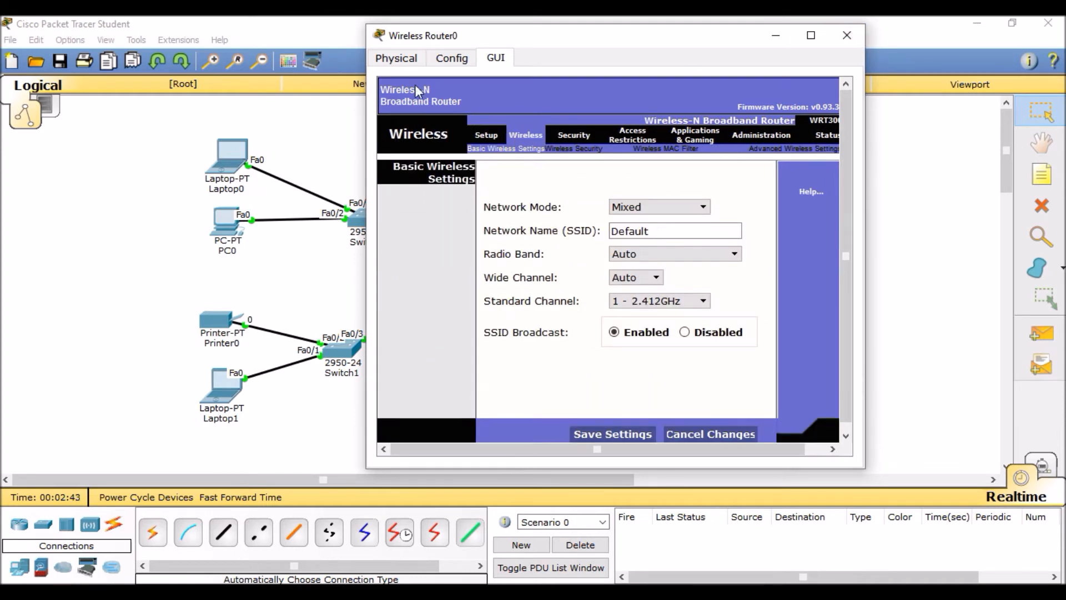
Enable WEP authentication on the router's wireless interface, enter the WEP key, and close the router's configuration
left_click(464, 59)
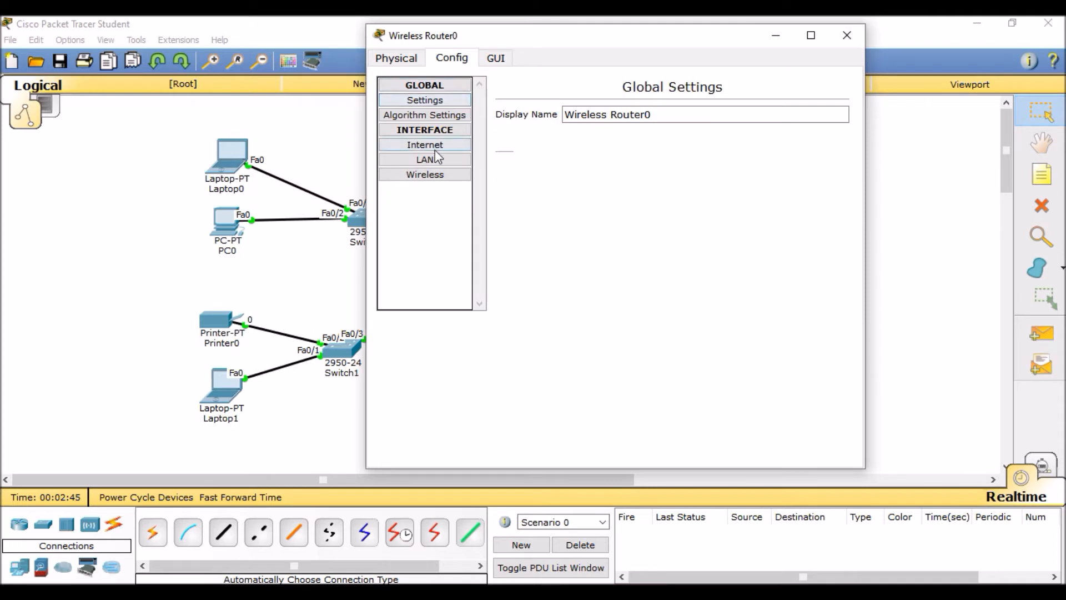
left_click(427, 175)
left_click(577, 180)
left_click(747, 183)
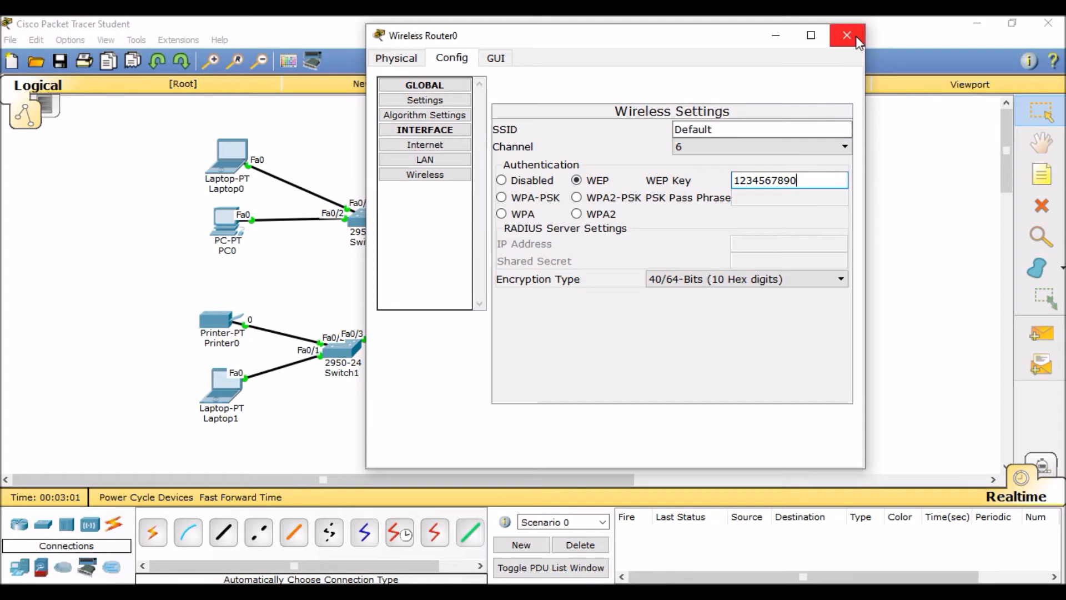
left_click(735, 361)
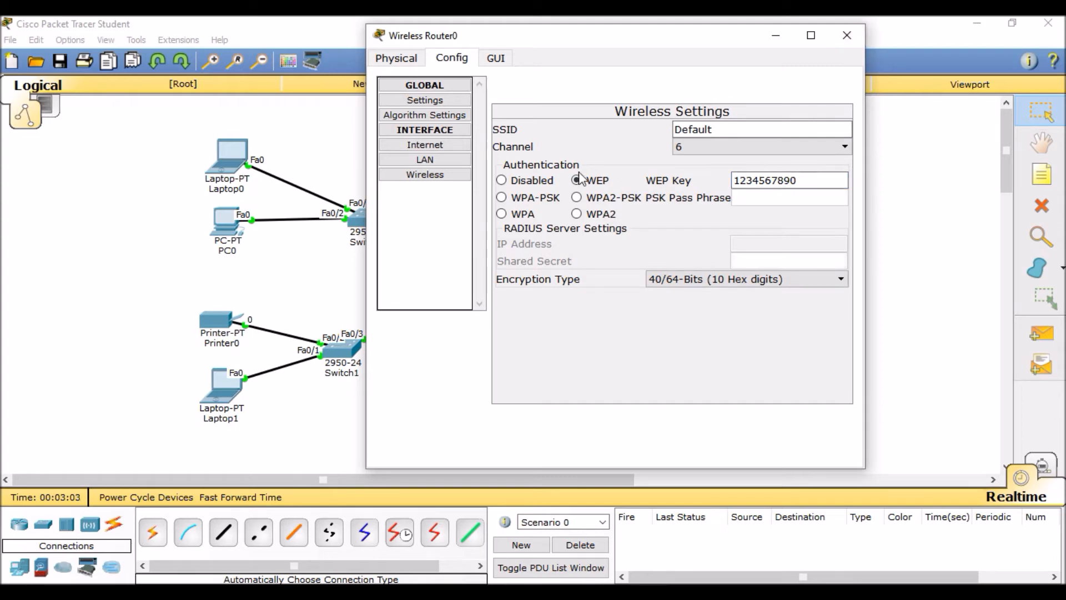
left_click(847, 36)
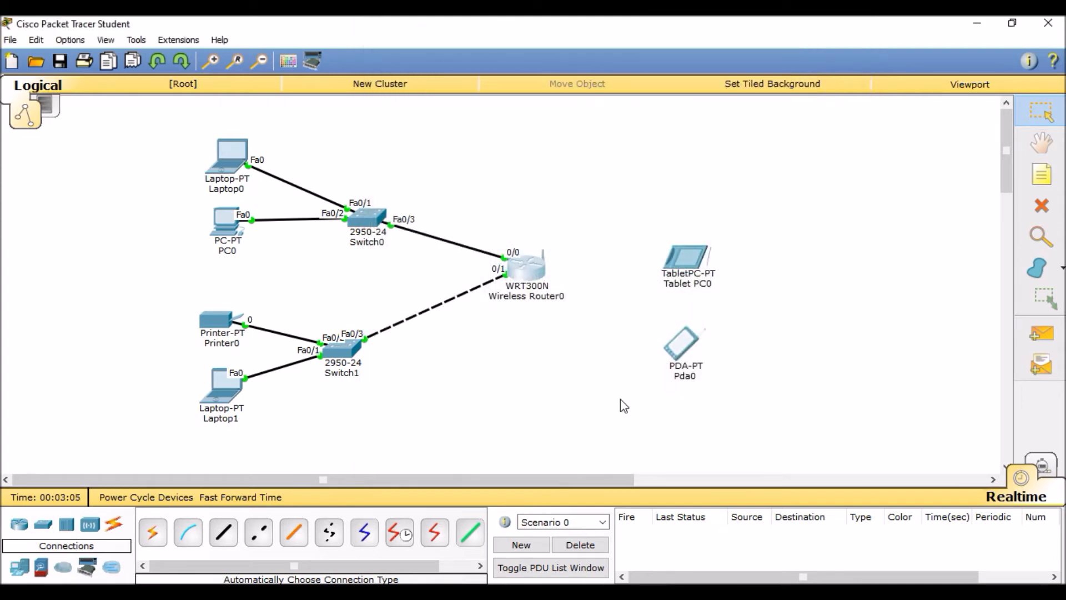
left_click(687, 263)
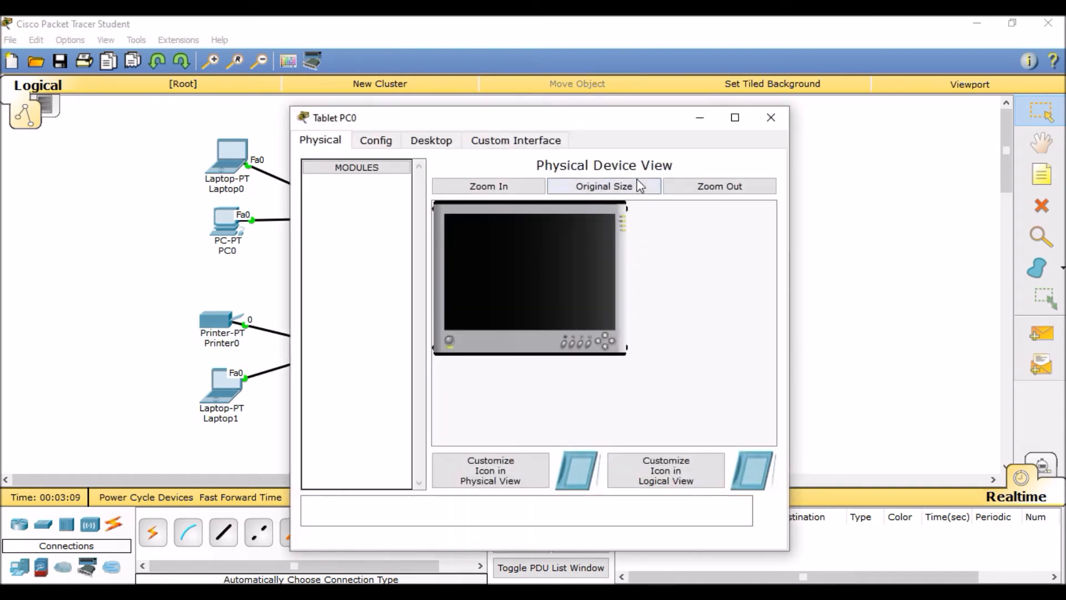
left_click(772, 120)
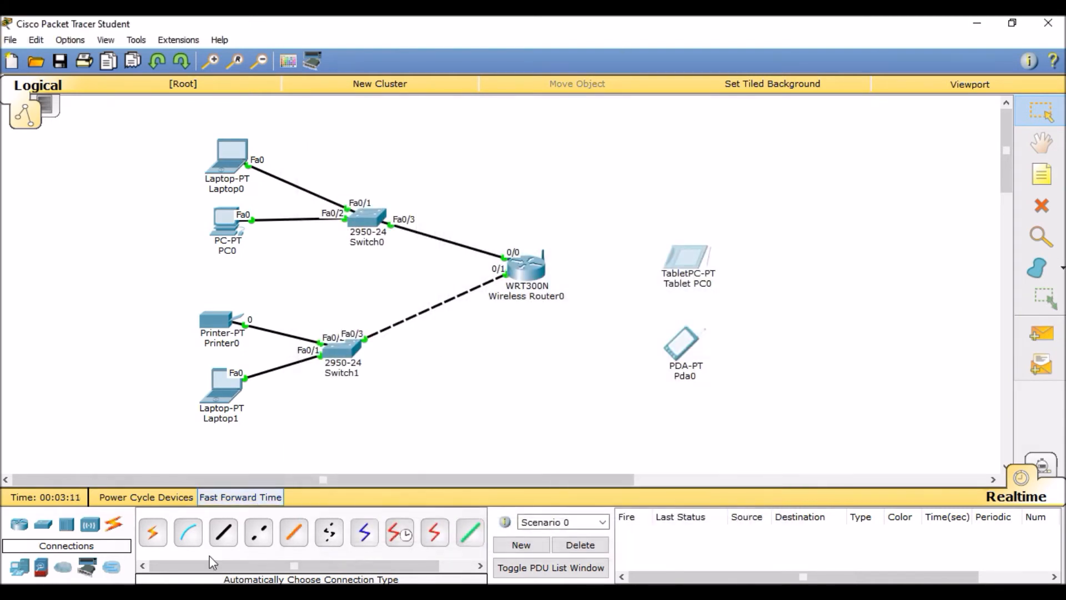
Add a PC above the tablet and a laptop beside it as further end devices
left_click(18, 566)
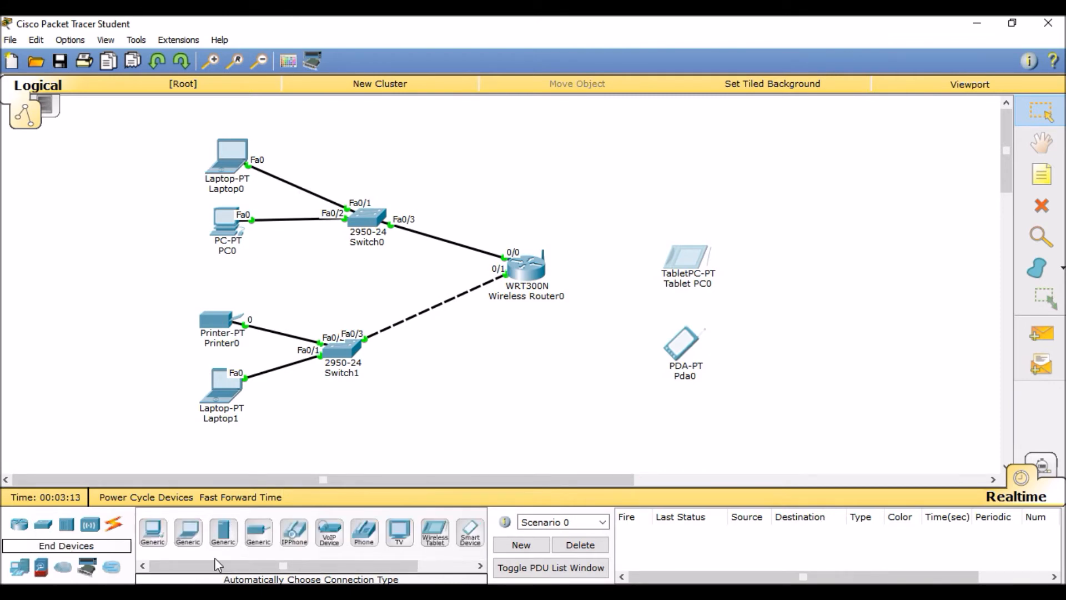
left_click_drag(153, 532, 667, 179)
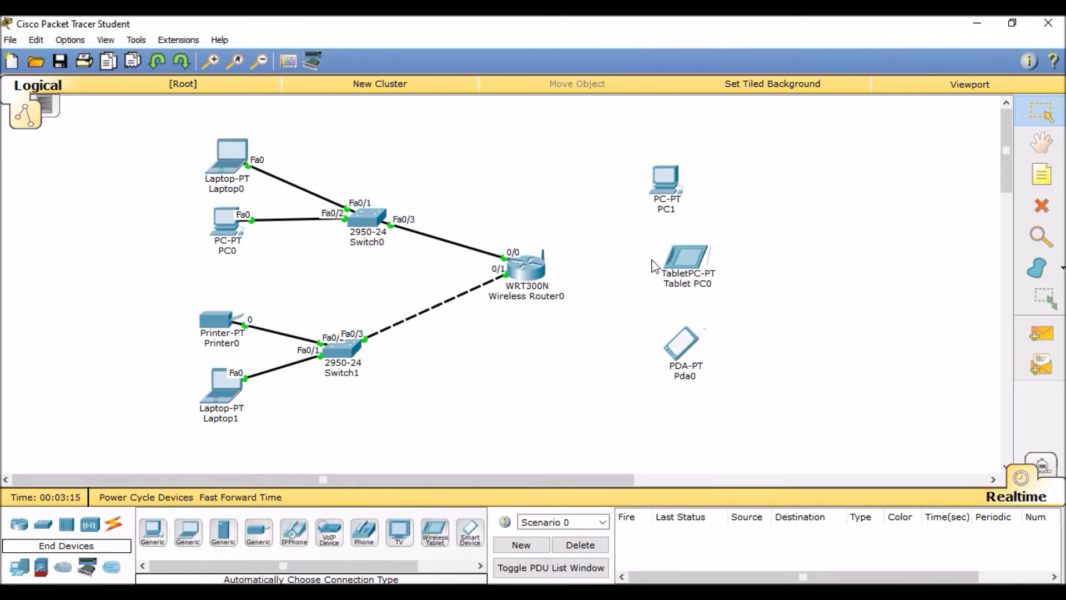
left_click(668, 182)
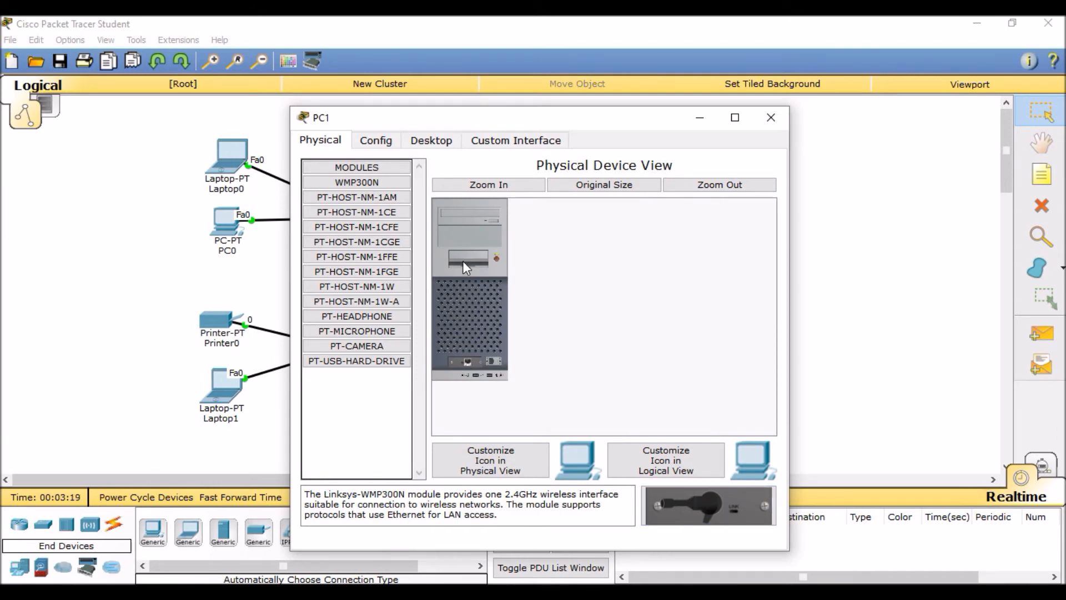
left_click(770, 117)
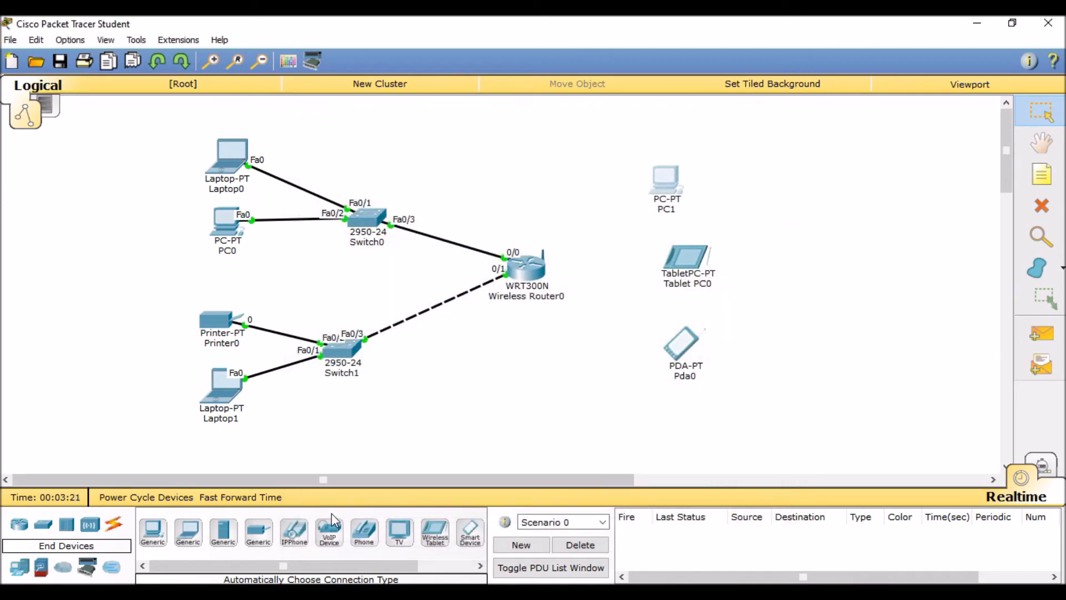
left_click_drag(188, 532, 587, 159)
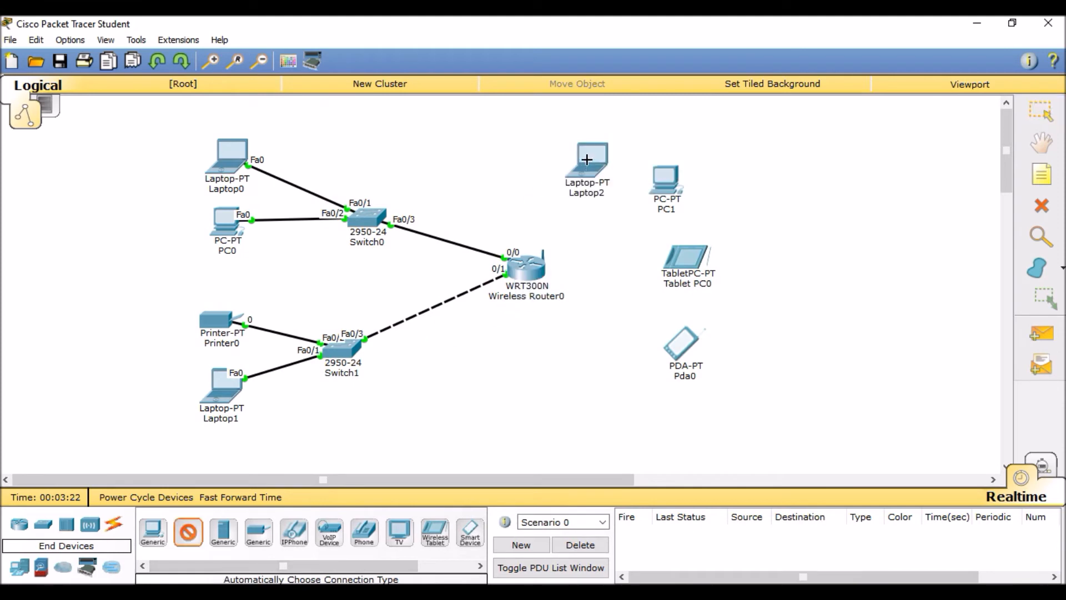
left_click(531, 280)
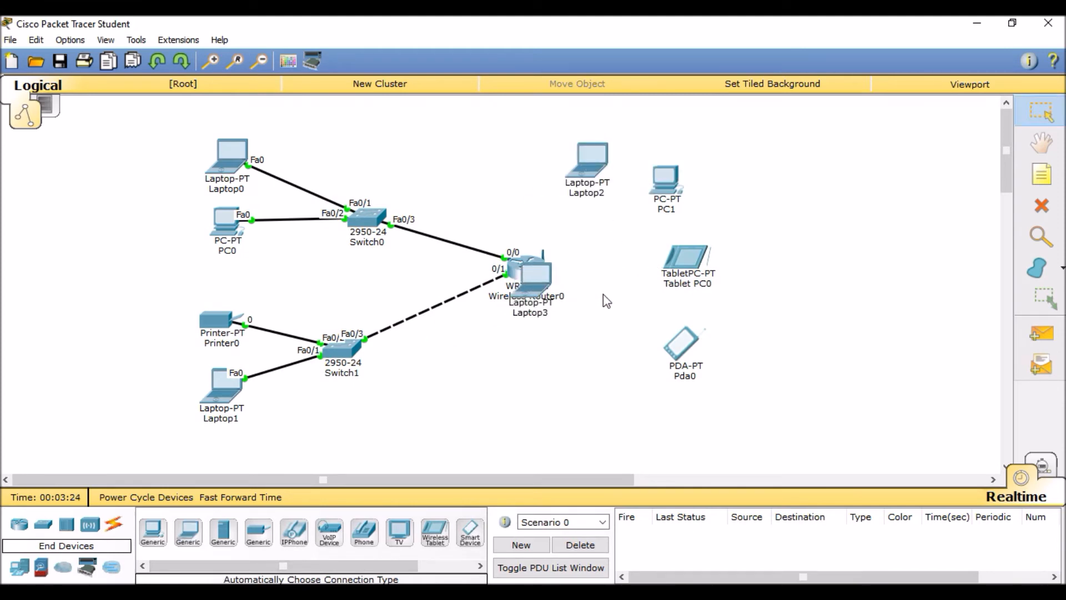
Move Laptop3 off the wireless router to the empty area below the PDA
left_click(538, 283)
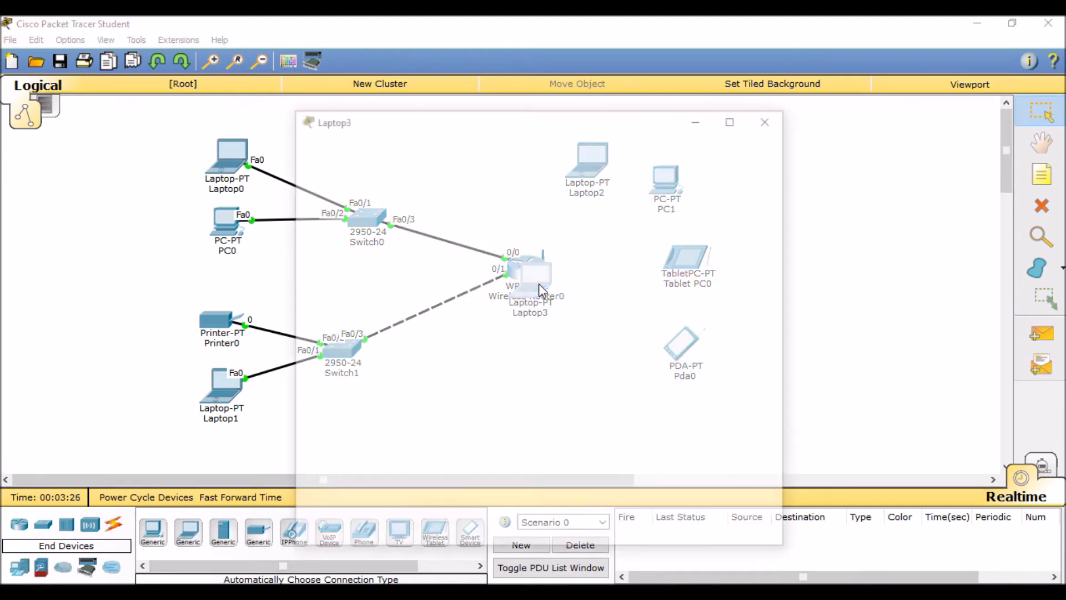
left_click(767, 114)
left_click_drag(538, 285, 634, 402)
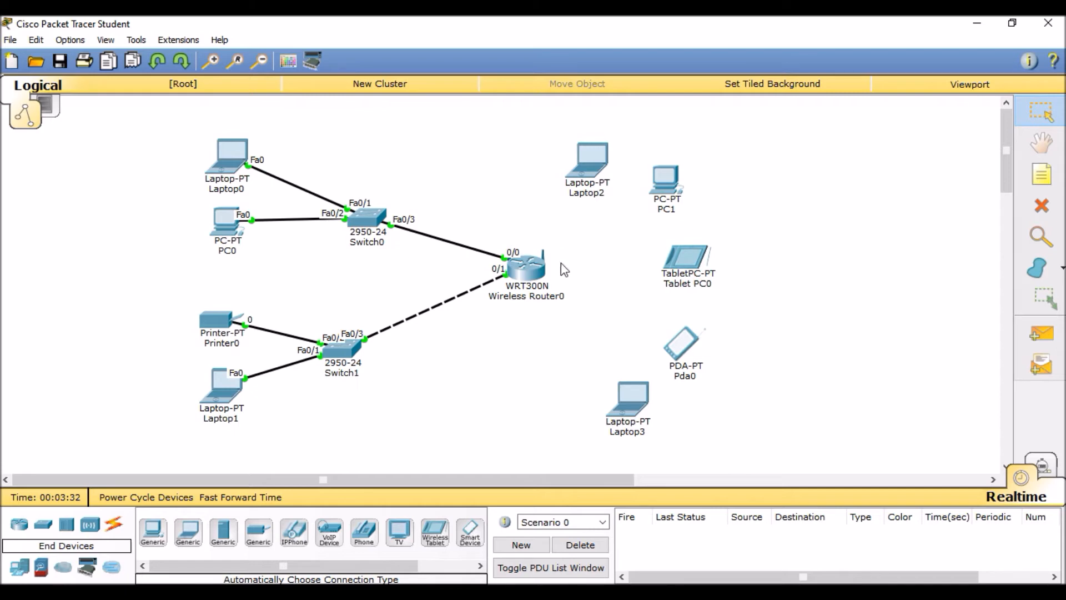
Try to open the PC Wireless utility on Laptop2
left_click(595, 167)
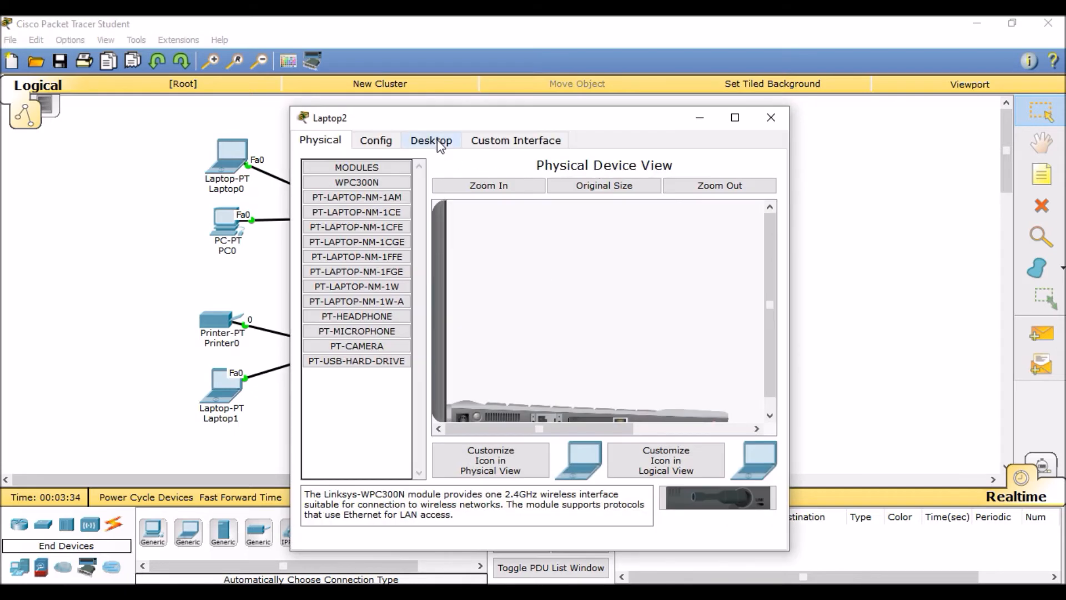
left_click(439, 142)
left_click(348, 300)
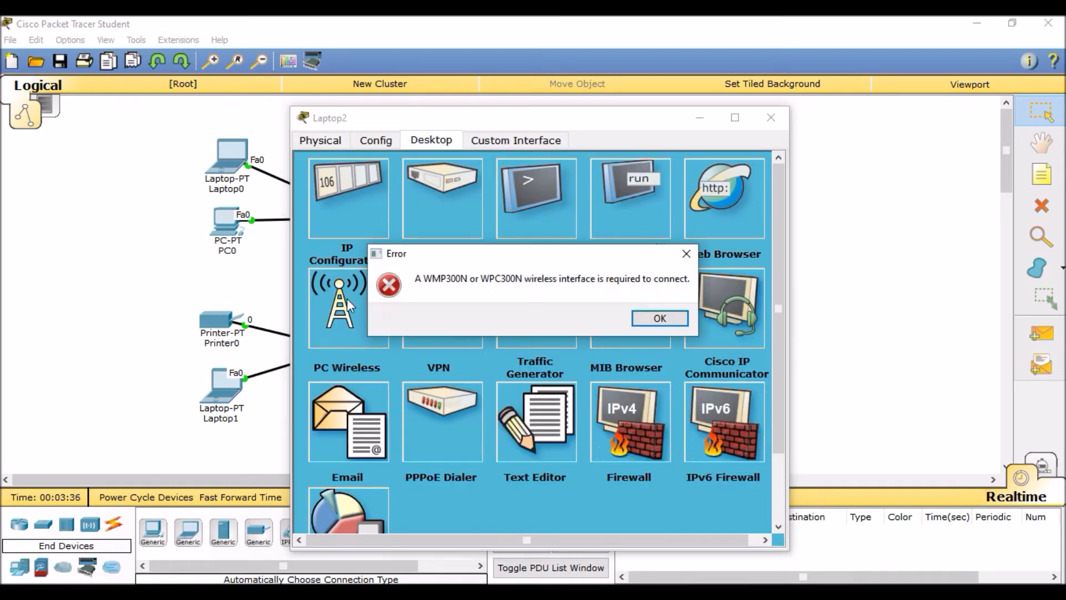
left_click(660, 318)
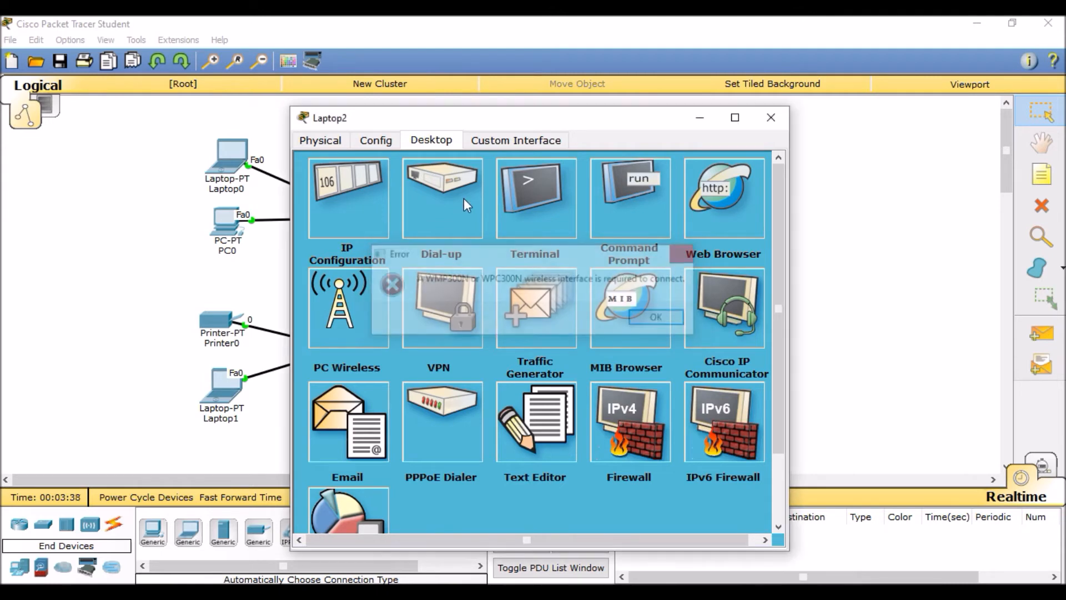
Try to fit the WPC300N wireless module into Laptop2's module slot
left_click(348, 143)
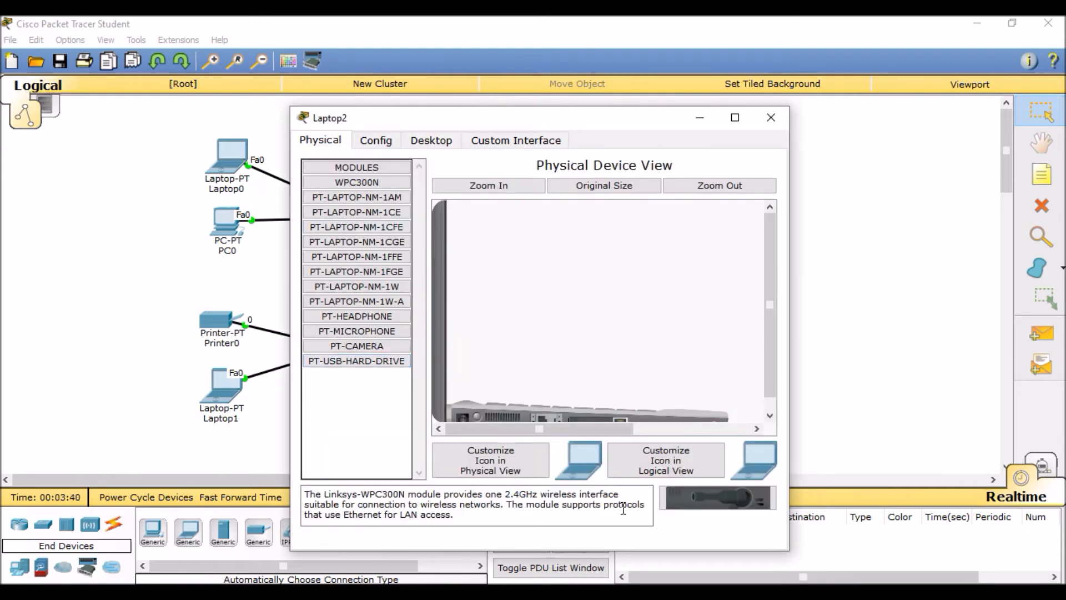
left_click_drag(716, 498, 555, 415)
left_click(772, 332)
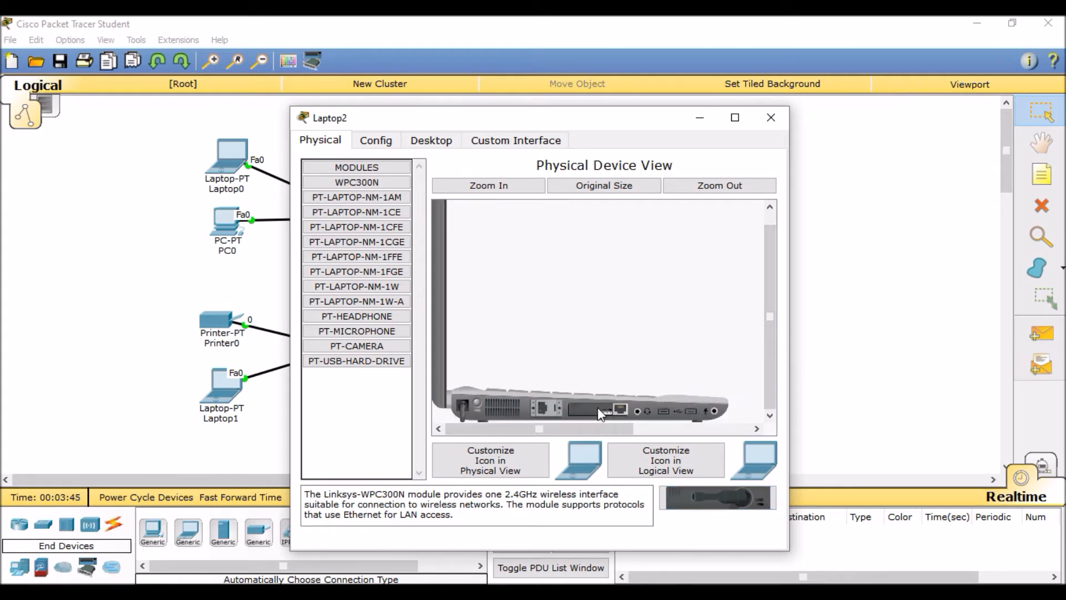
left_click(478, 403)
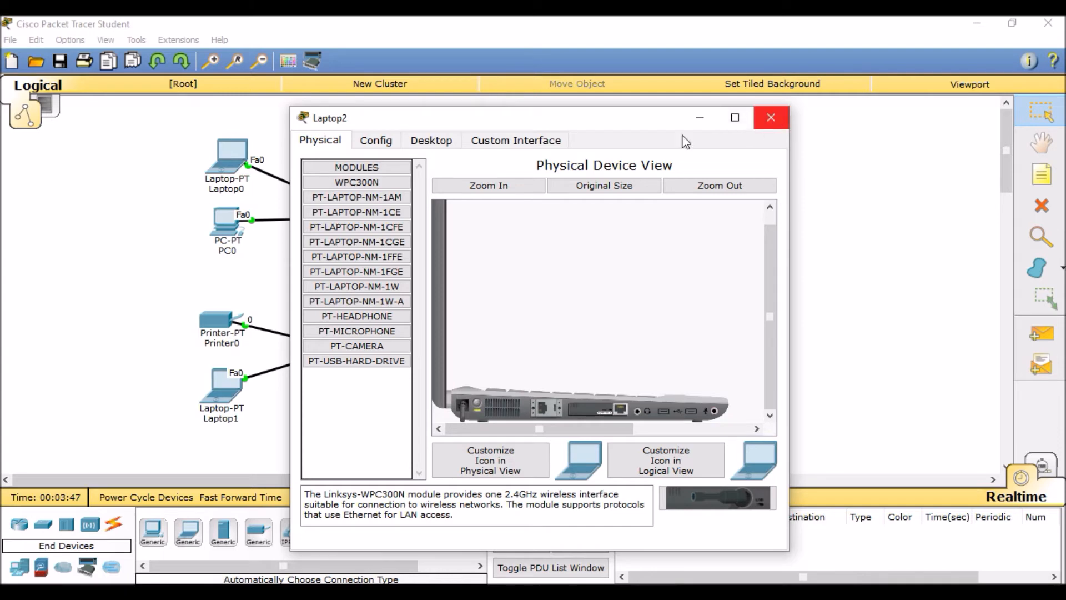
Set Laptop2's IPv4 configuration to DHCP
left_click(431, 140)
left_click(361, 183)
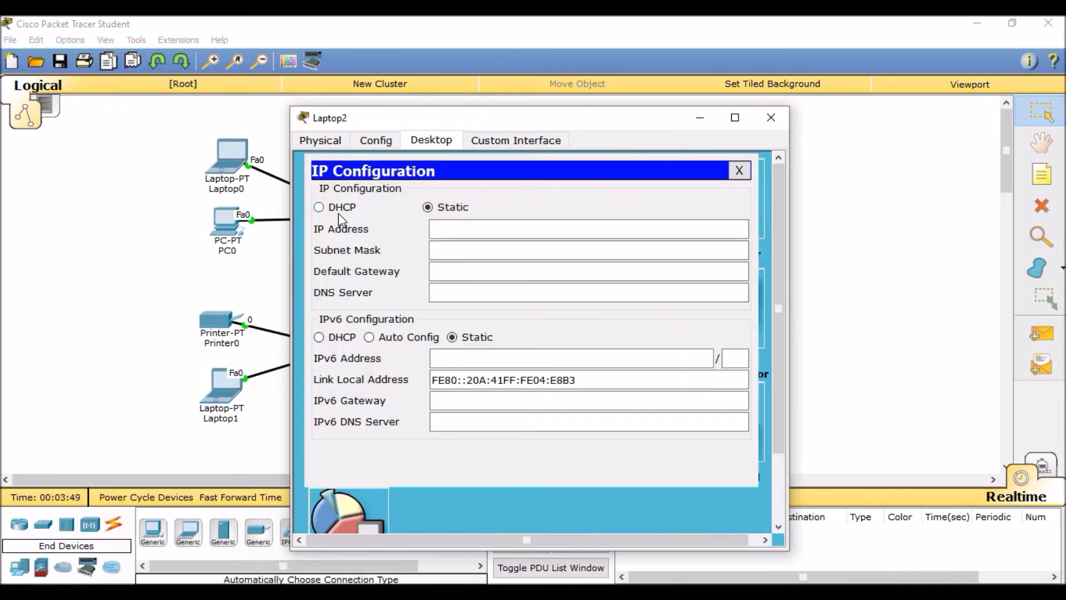
left_click(319, 207)
left_click_drag(641, 131, 870, 98)
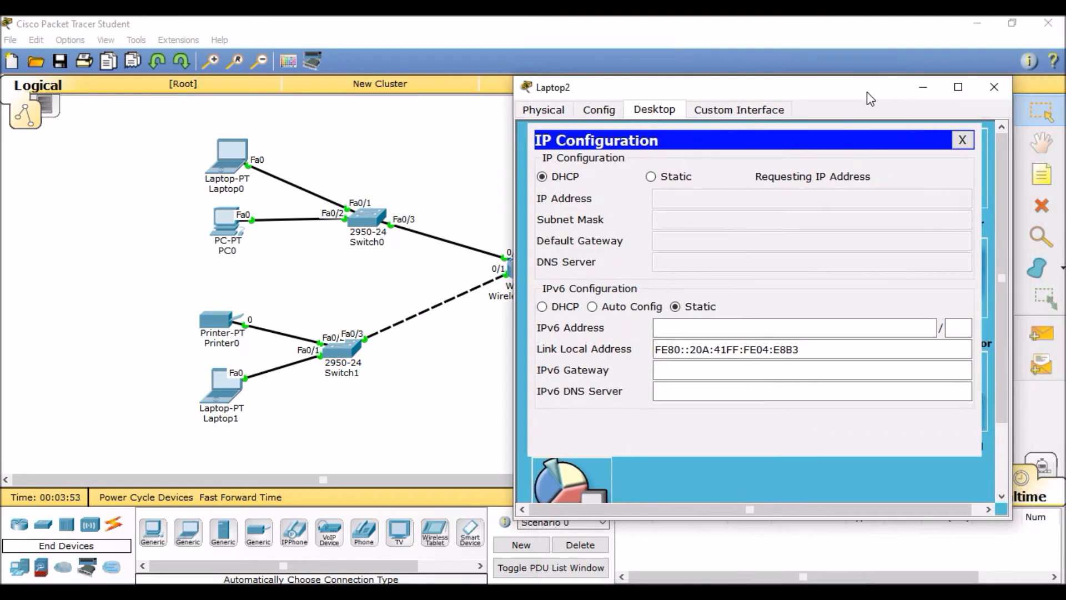
Close Laptop2's IP configuration and try its PC Wireless utility again
left_click(963, 141)
left_click(580, 300)
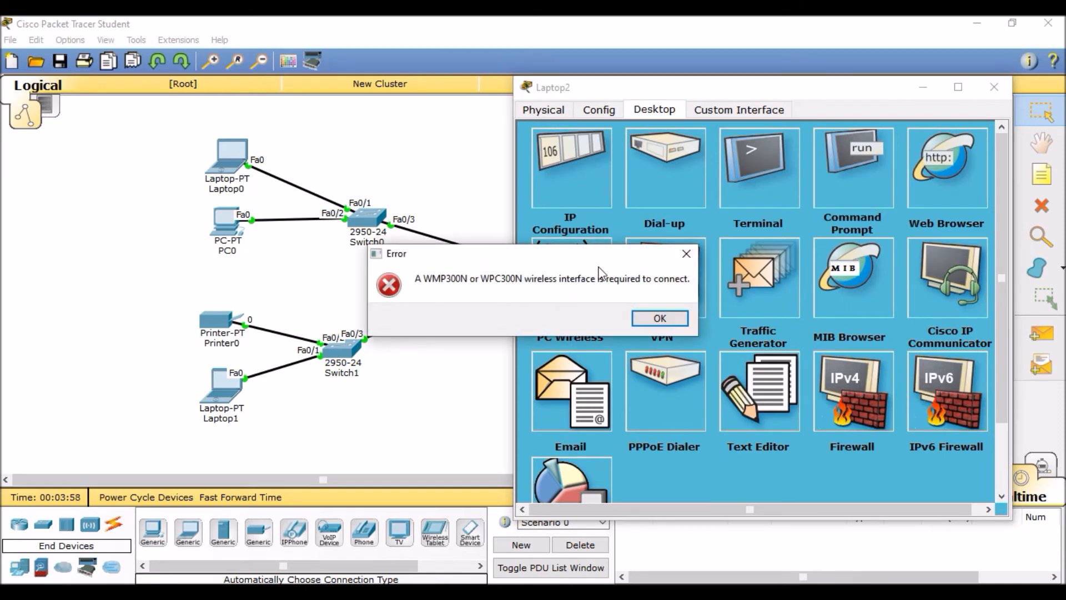
left_click(659, 318)
Install the WPC300N wireless module in Laptop2 in place of its Ethernet module
left_click(583, 160)
left_click(545, 111)
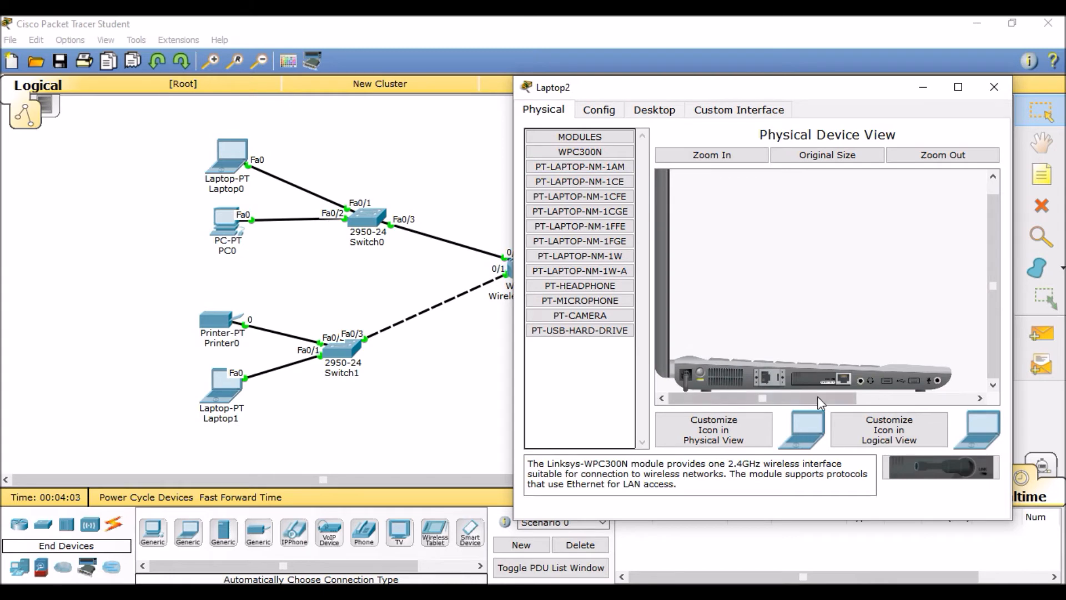
left_click_drag(939, 466, 825, 383)
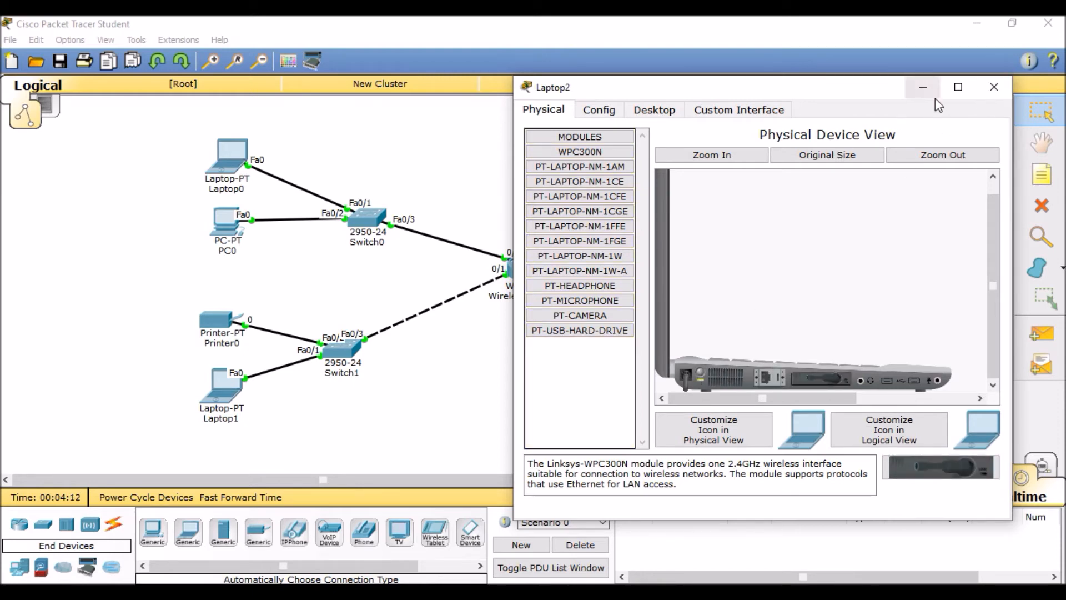
Connect Laptop2 to the Default wireless network with 64-bit WEP security, entering the WEP key
left_click(655, 111)
left_click(585, 275)
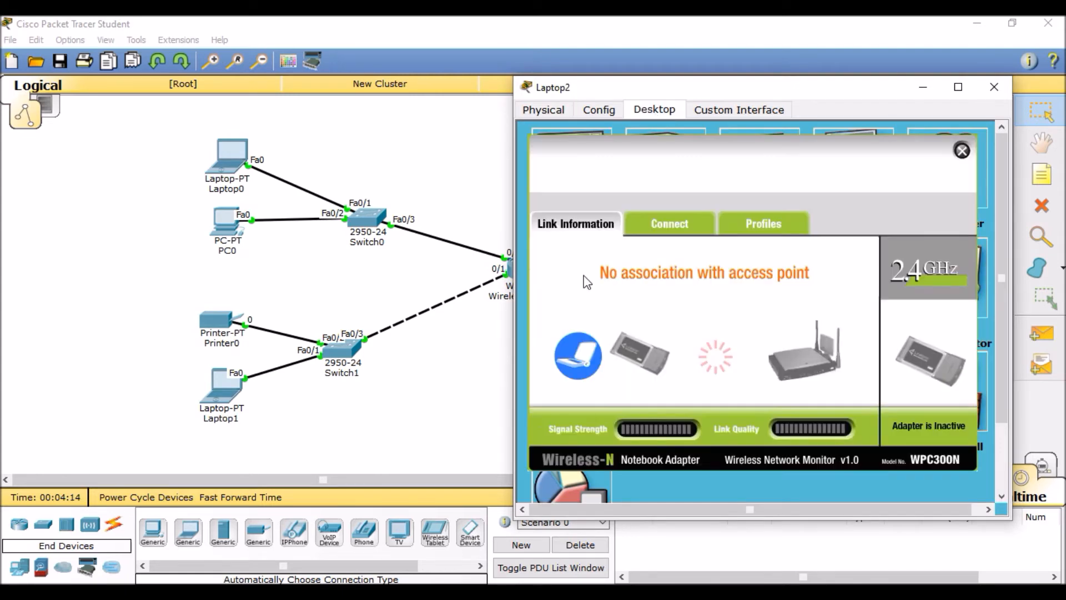
left_click_drag(769, 94, 702, 38)
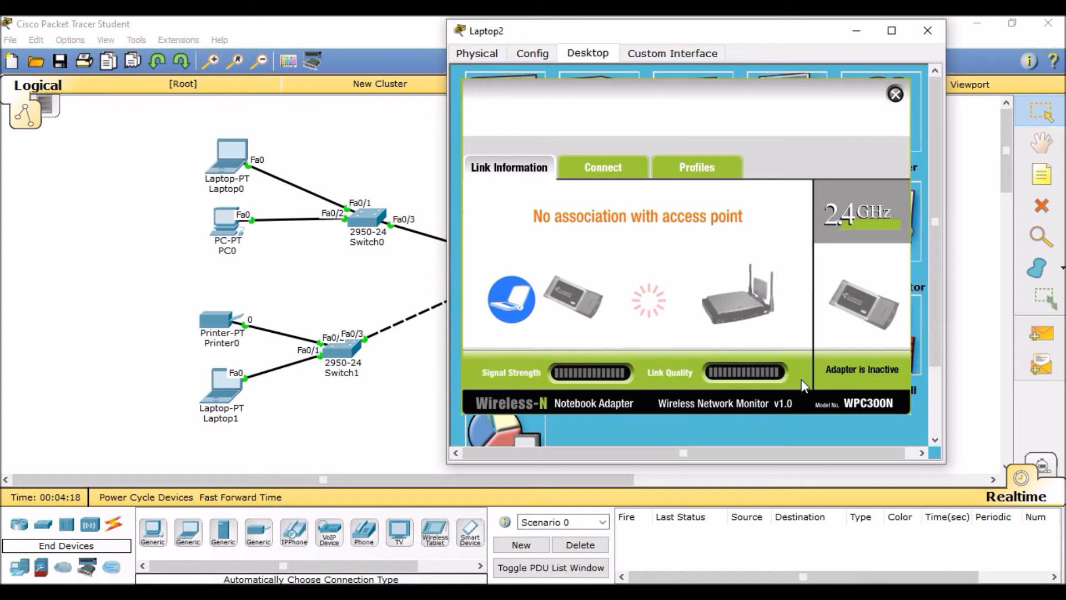
left_click(608, 166)
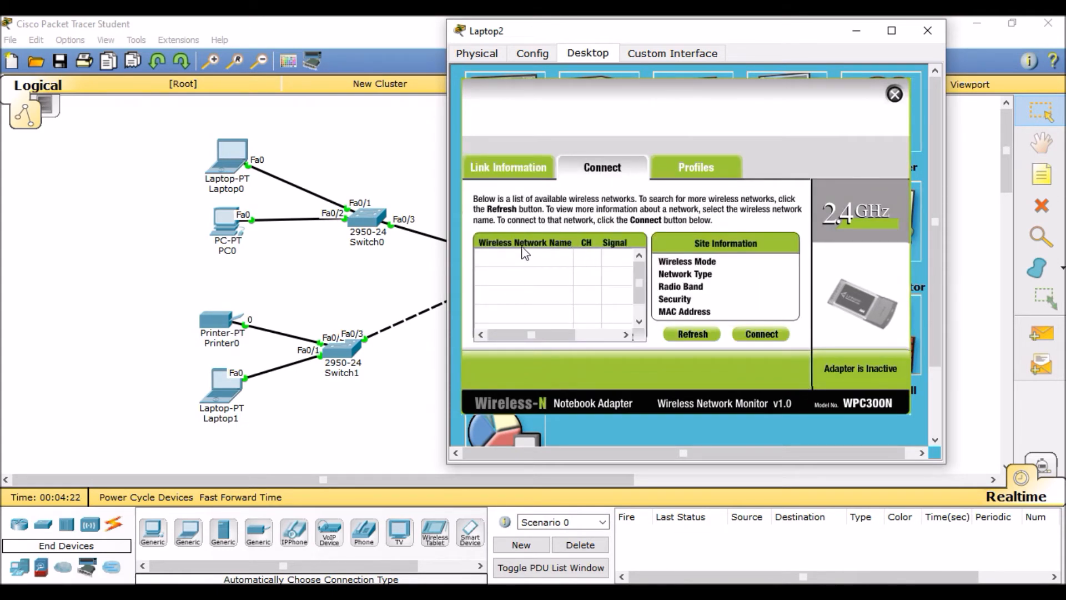
left_click(529, 258)
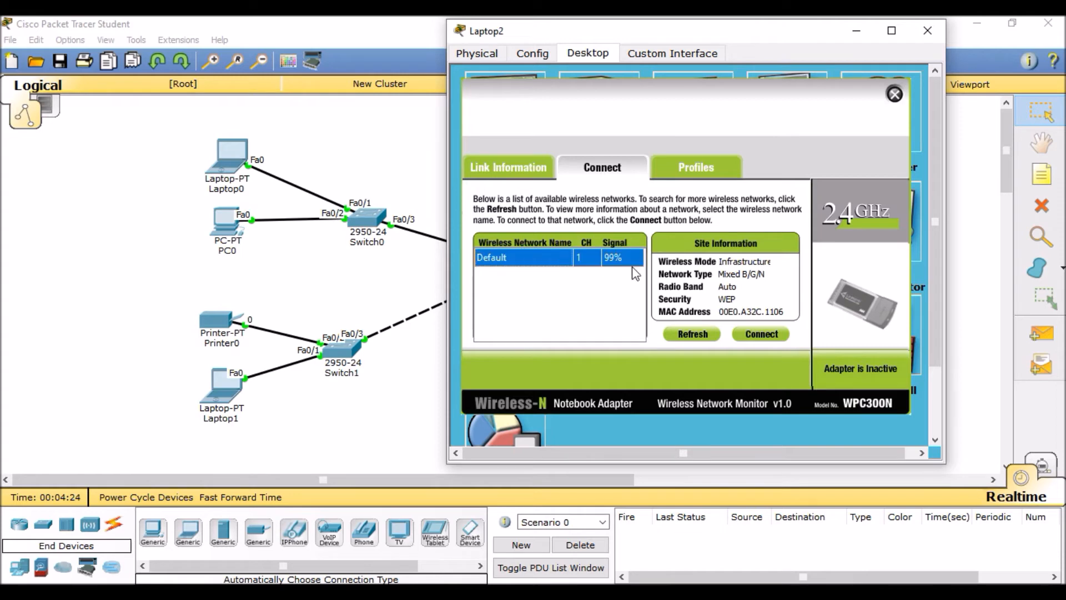
left_click(760, 335)
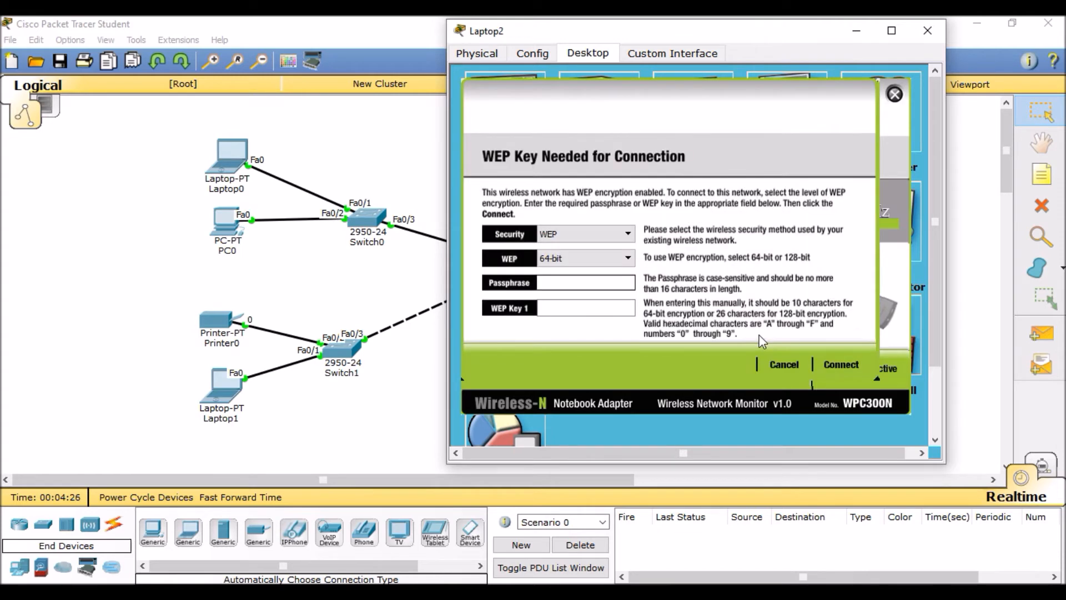
left_click(560, 303)
type("1234567890")
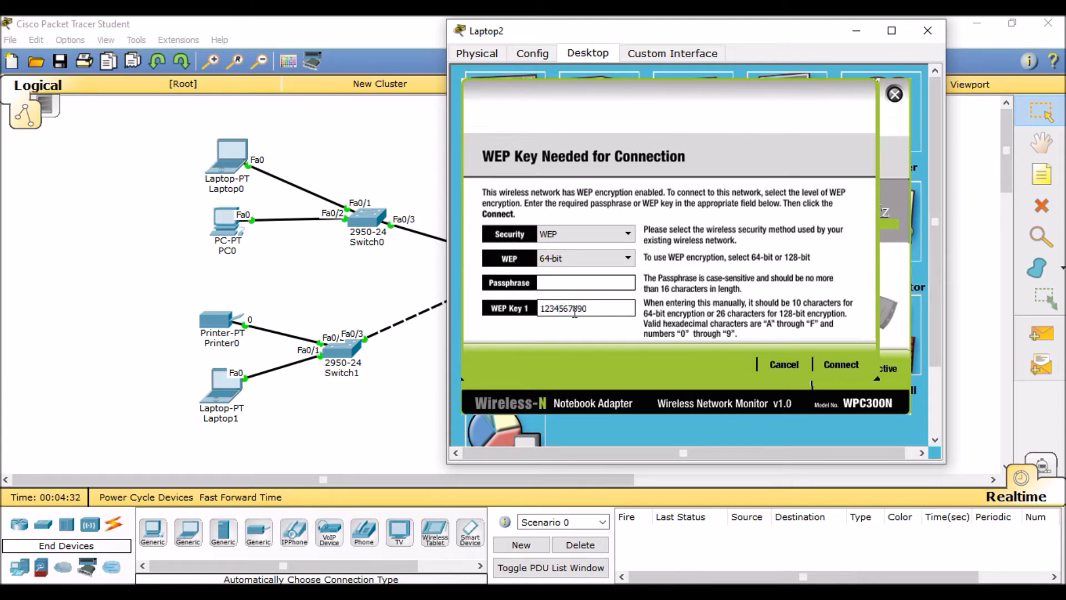
left_click(842, 365)
Check the IP address settings Laptop2 received through DHCP and close its configuration
left_click_drag(811, 32, 457, 56)
left_click(537, 113)
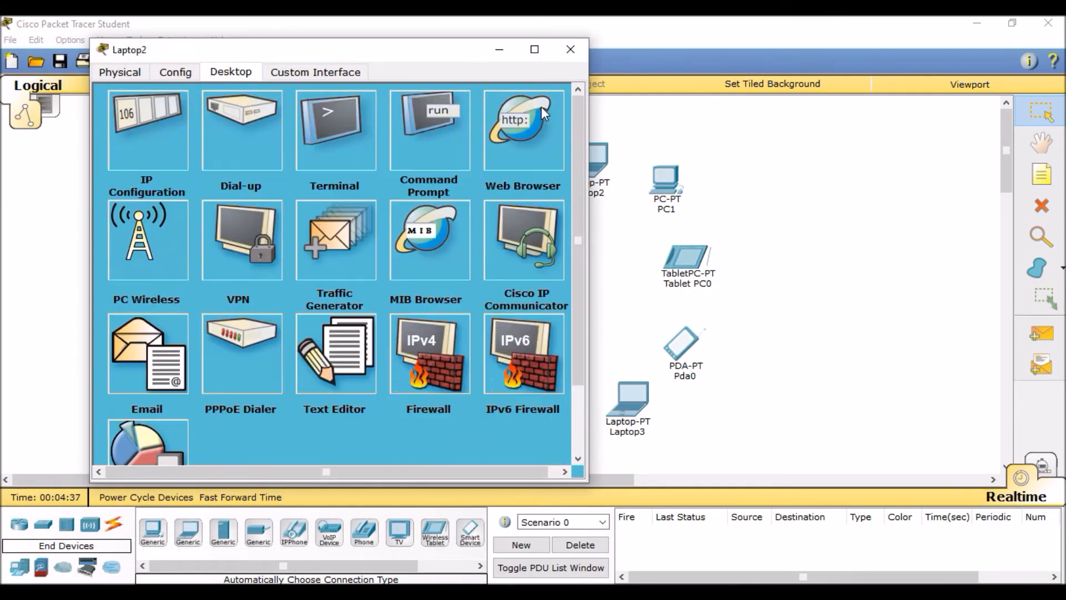
left_click(142, 145)
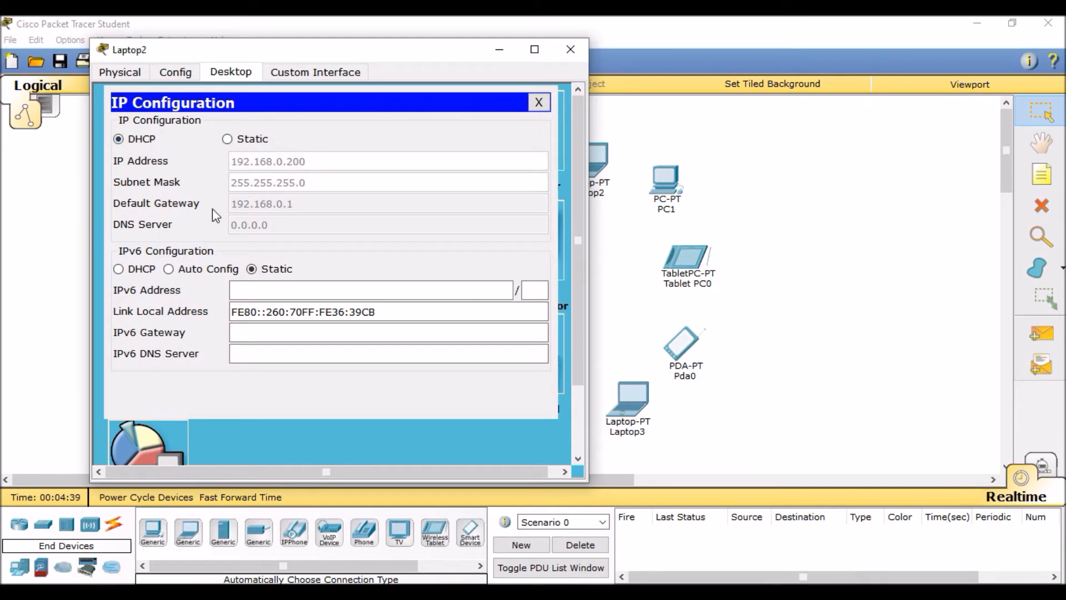
left_click(577, 54)
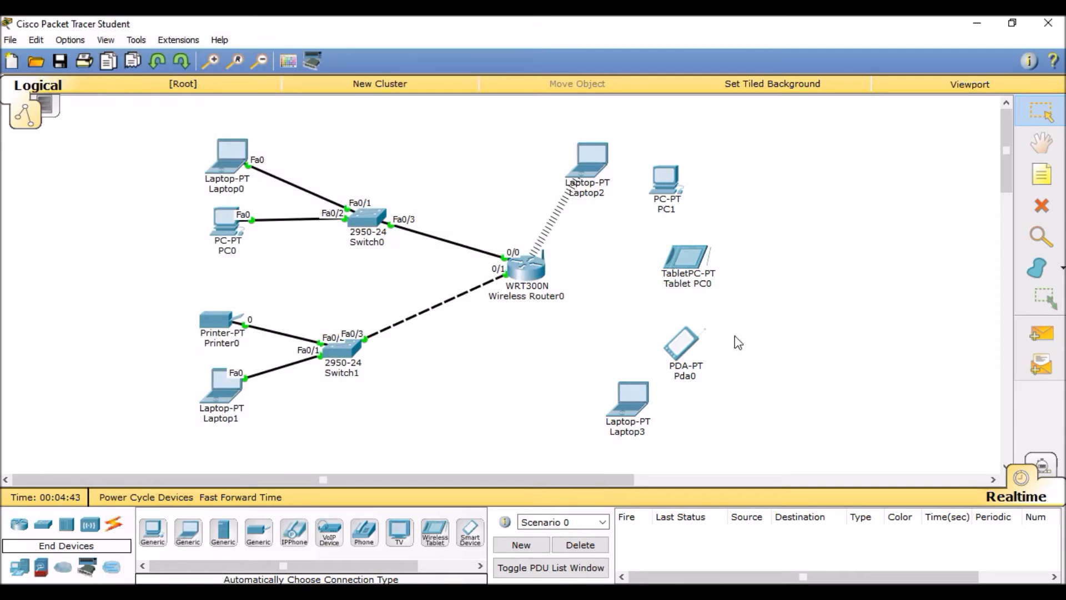
Delete Laptop3 from the workspace
left_click(1042, 205)
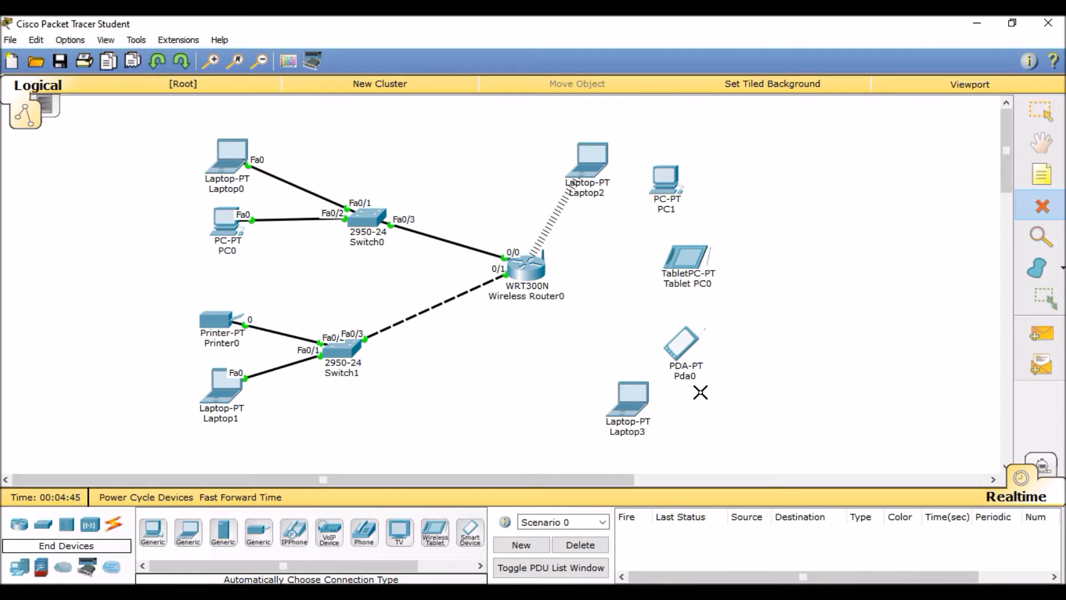
left_click(658, 402)
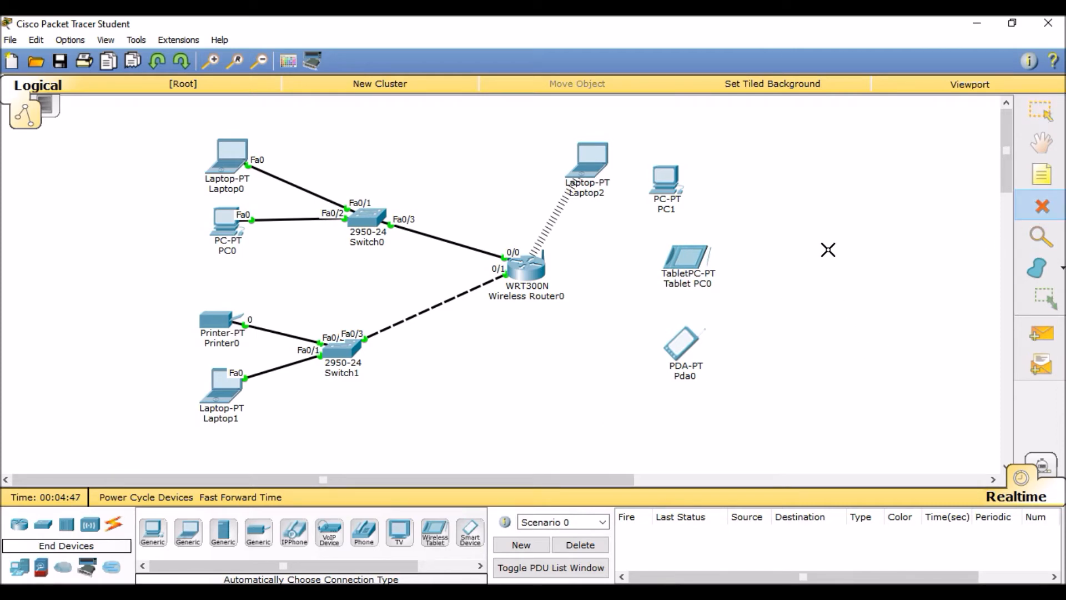
key("Escape")
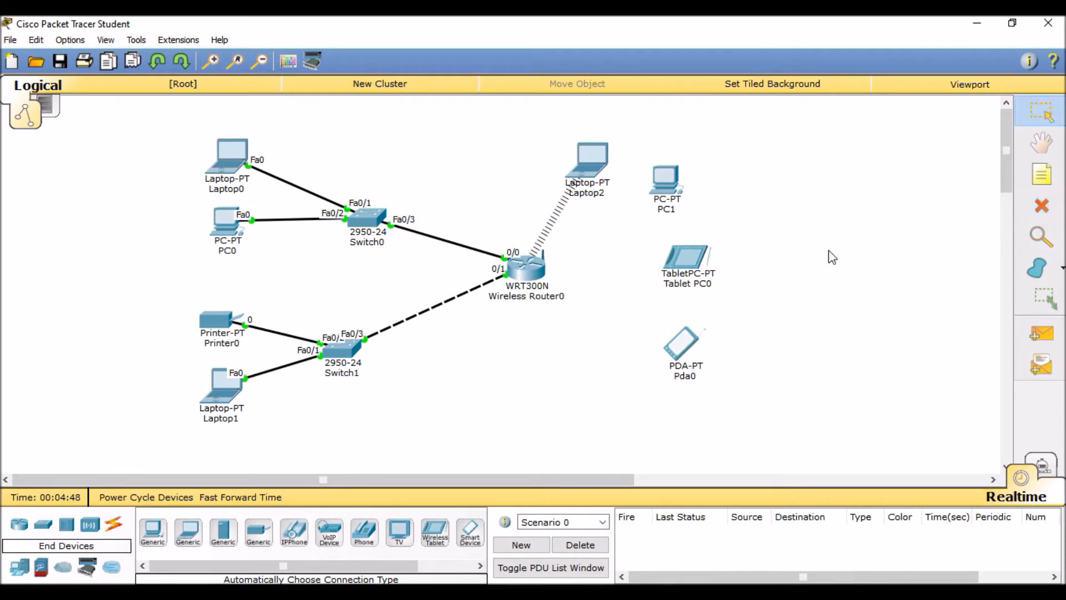
Replace PC1's Ethernet module with the WMP300N wireless module and close its configuration
left_click(667, 192)
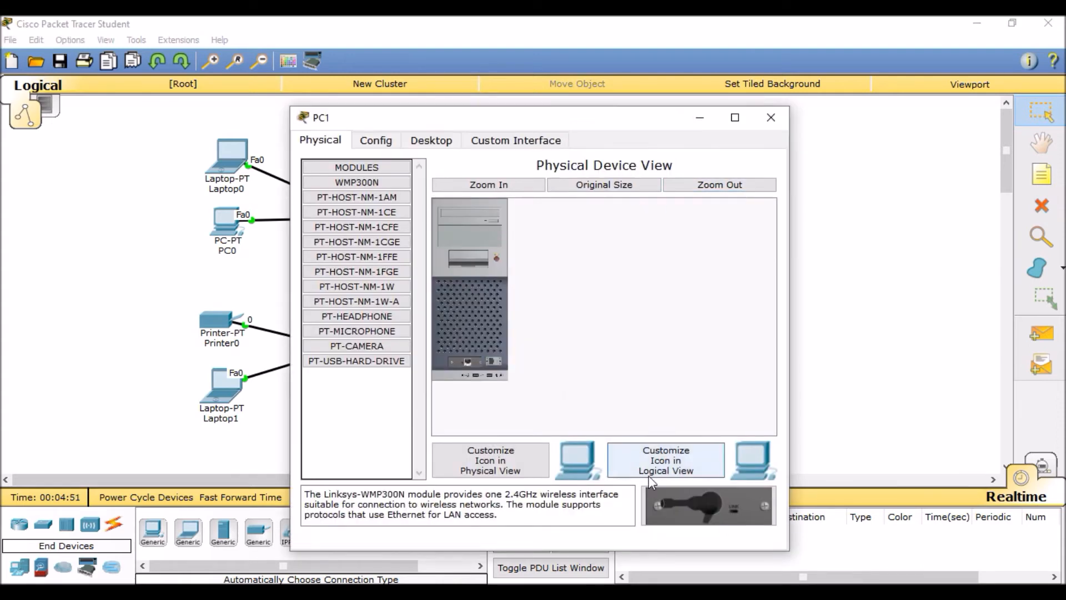
left_click_drag(690, 511, 465, 368)
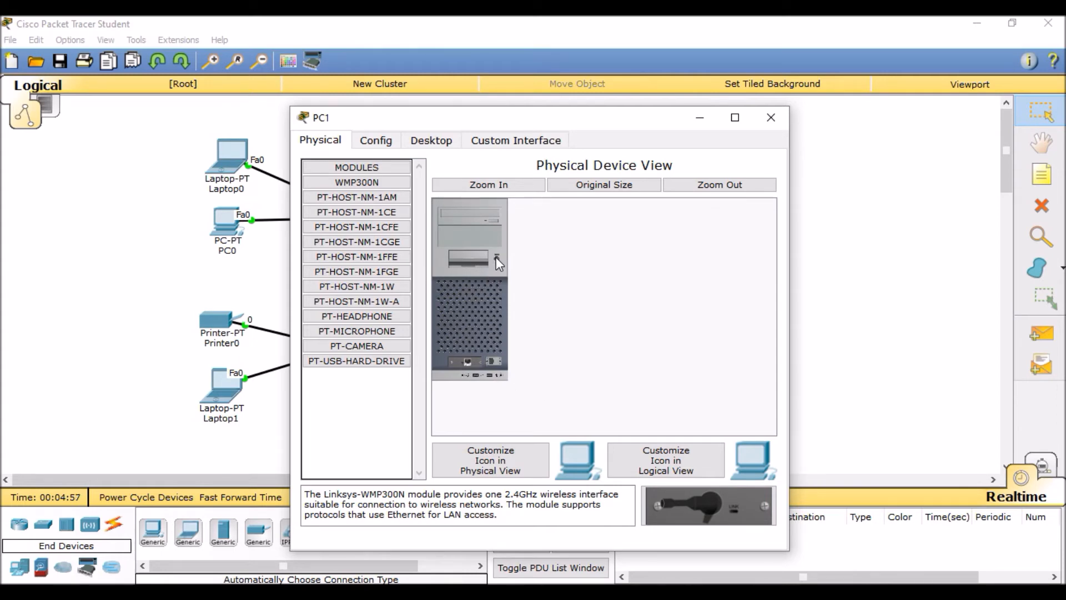
left_click_drag(473, 364, 687, 466)
left_click_drag(718, 515, 473, 362)
left_click(494, 260)
left_click(771, 118)
Connect PC1 to the Default wireless network with 64-bit WEP security, entering the WEP key, and close its configuration
left_click(665, 181)
left_click(424, 141)
left_click(348, 307)
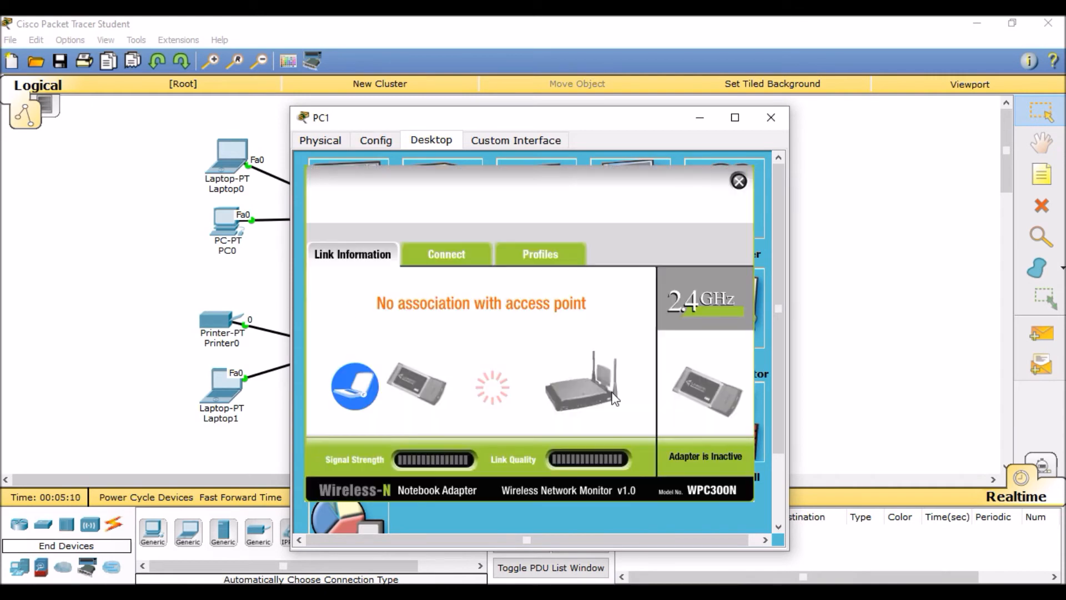
left_click(450, 254)
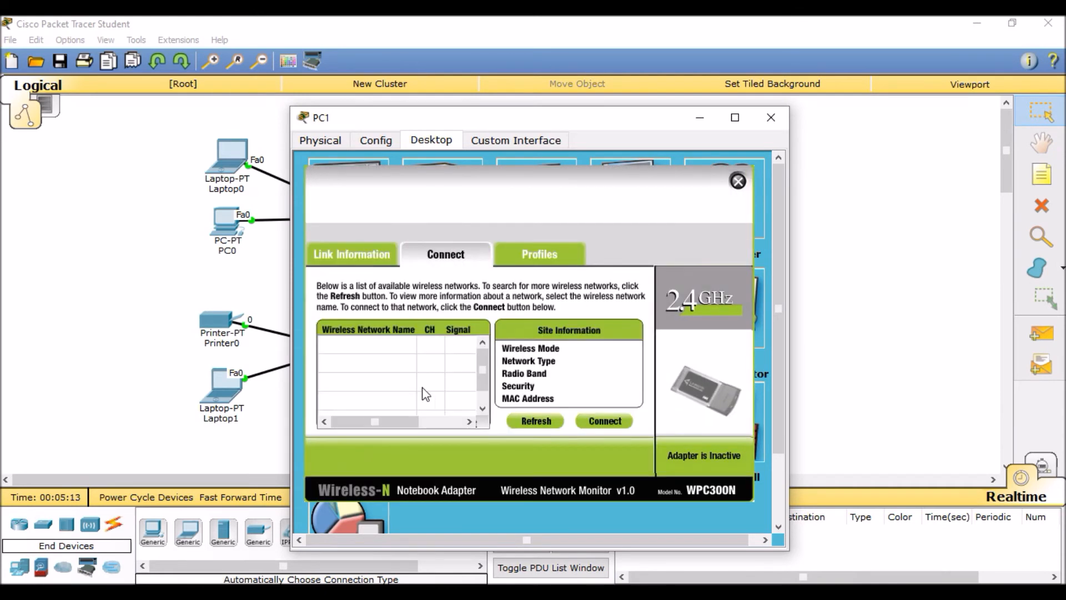
left_click(362, 345)
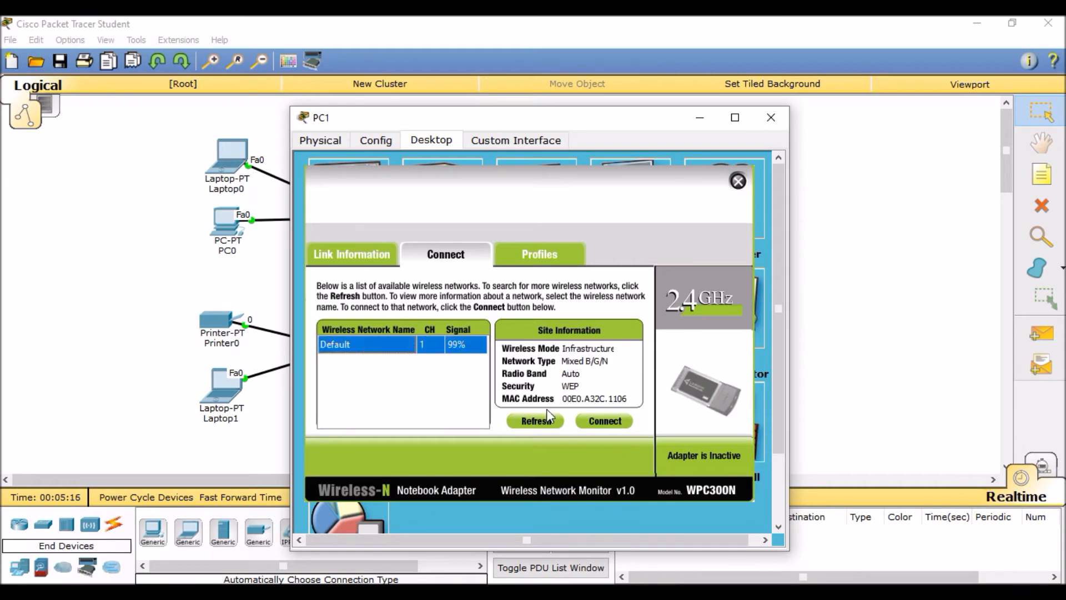
left_click(595, 424)
left_click(424, 396)
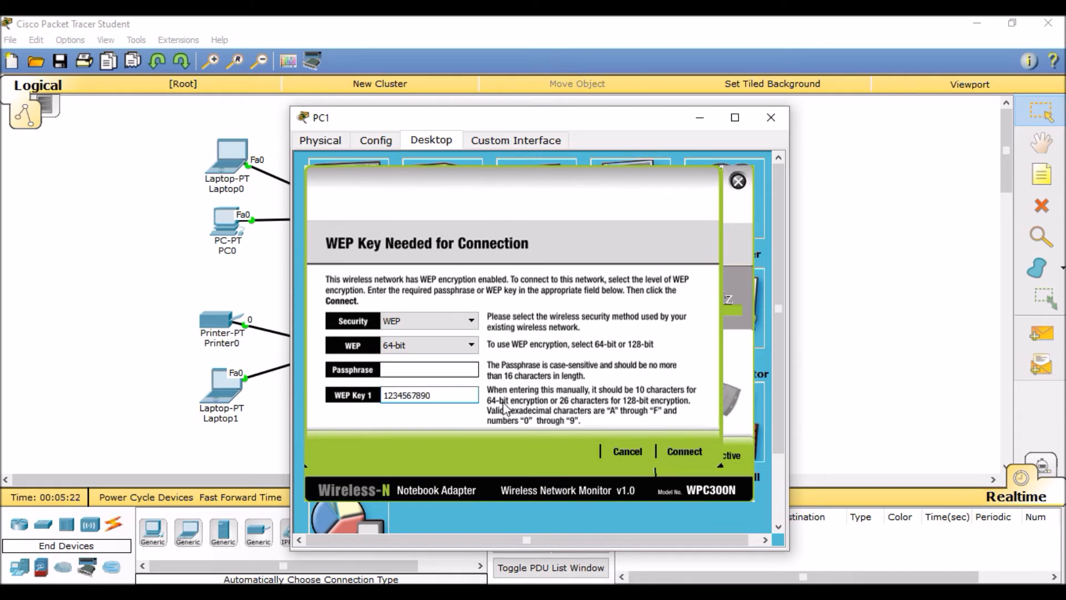
left_click(675, 453)
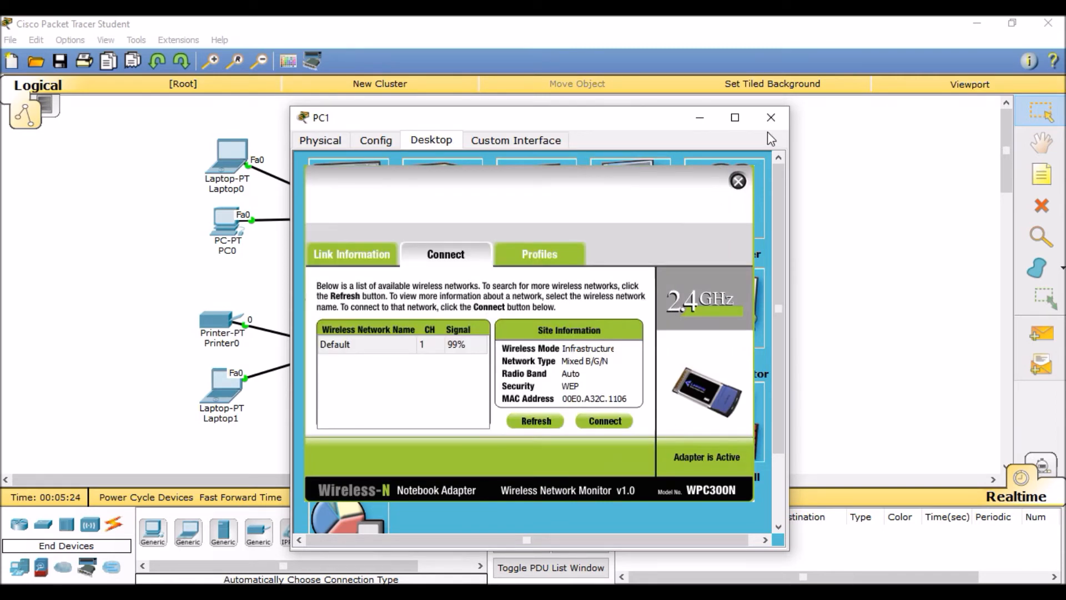
left_click(738, 182)
left_click(770, 117)
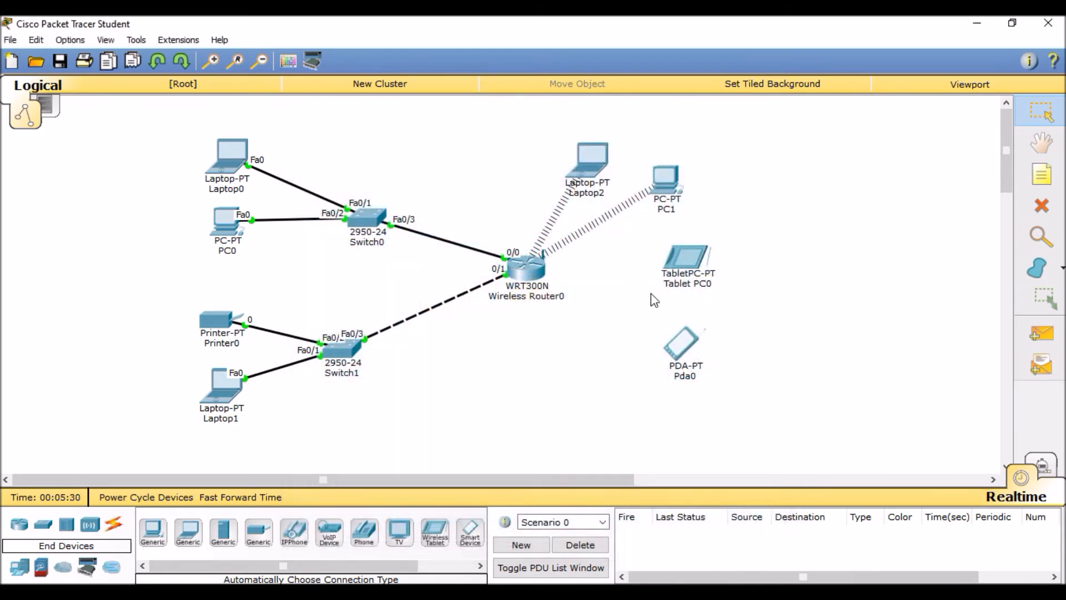
Check the IP address settings Pda0 received through DHCP
left_click(687, 260)
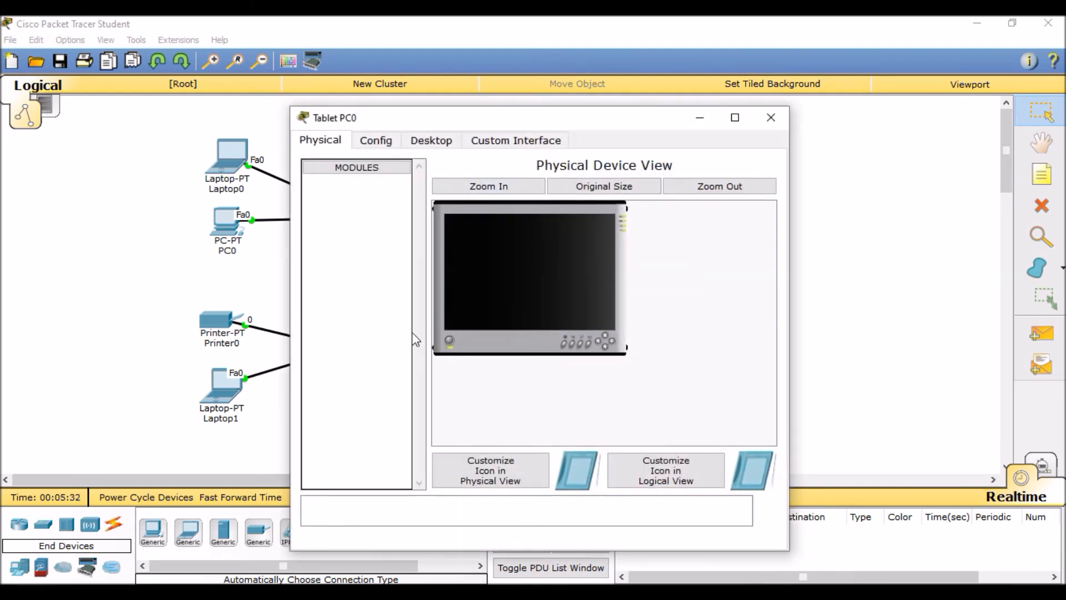
left_click(433, 140)
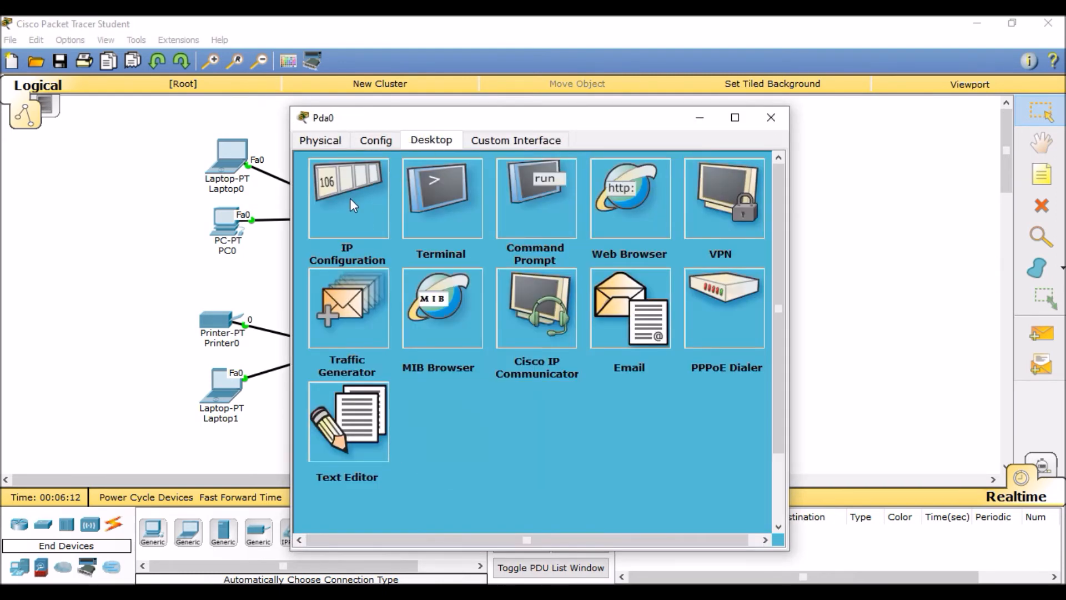
left_click(349, 198)
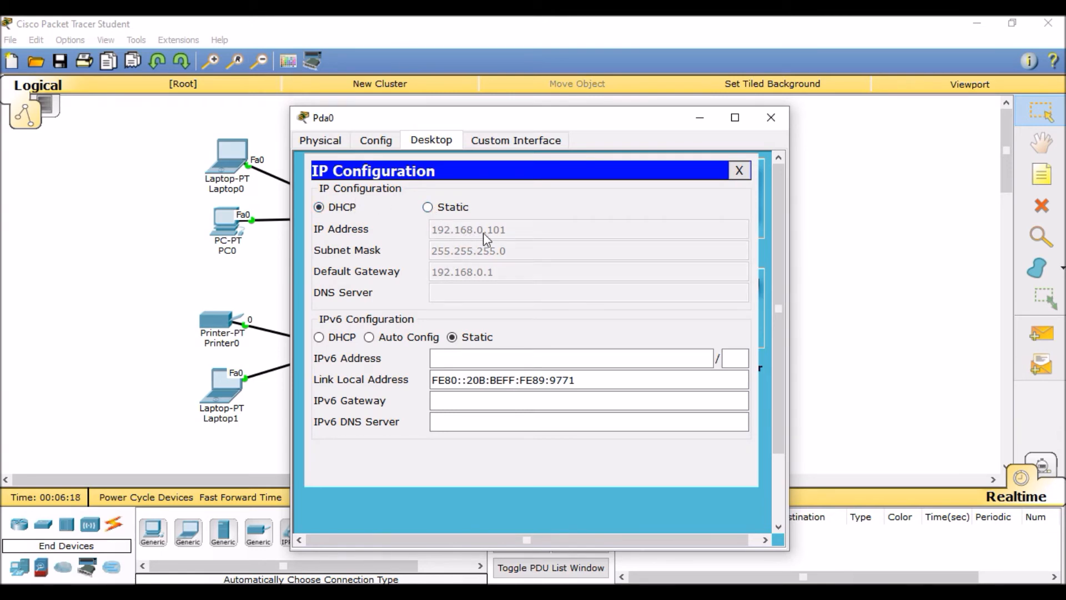
left_click(740, 170)
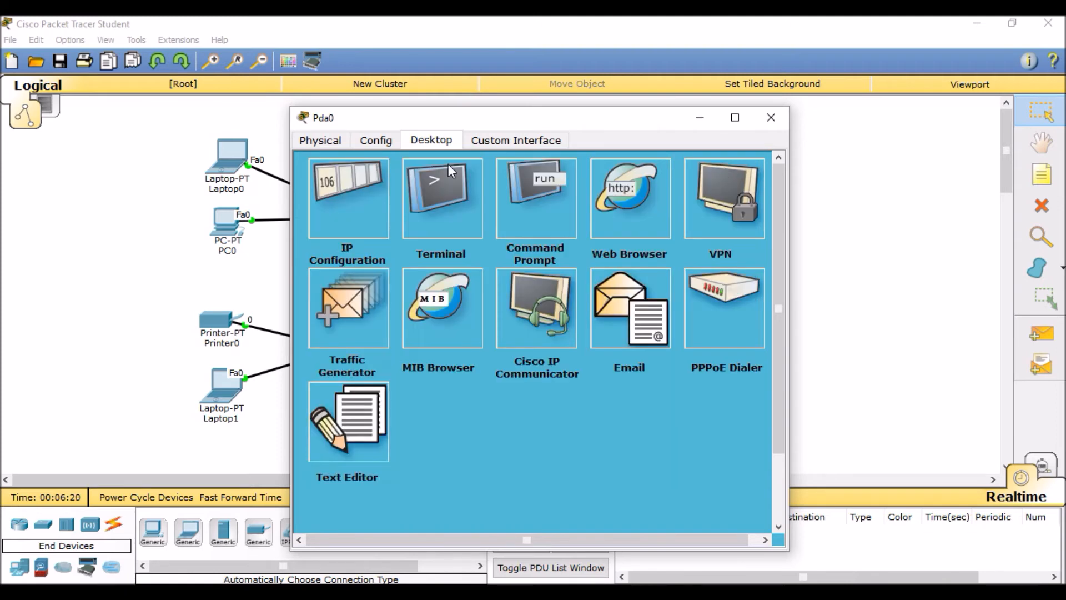
Set Pda0's Wireless0 interface to WEP authentication, enter the WEP key, and close its configuration
left_click(360, 141)
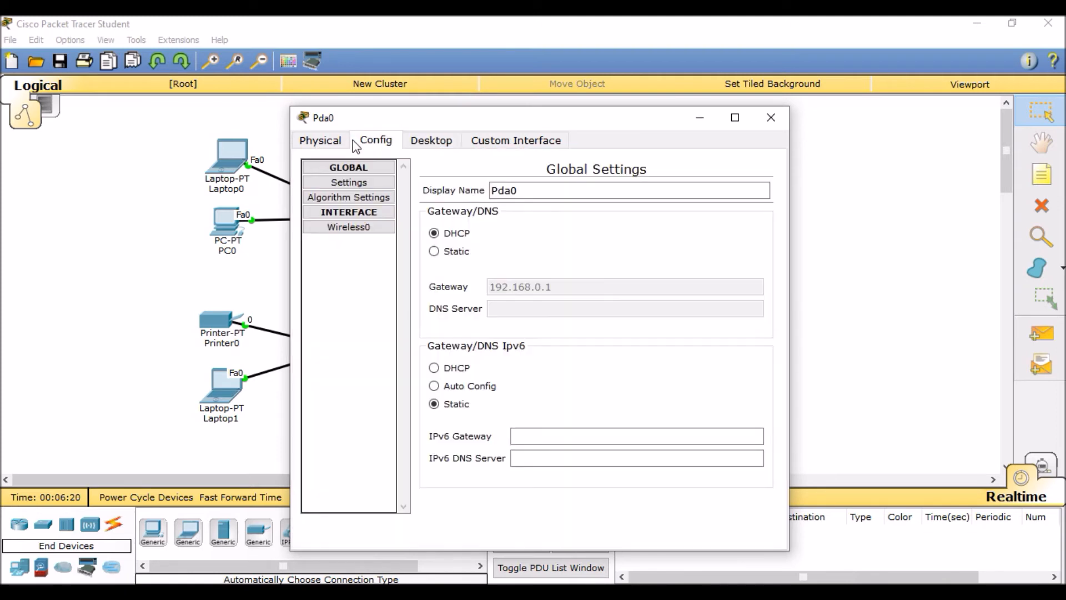
left_click(367, 229)
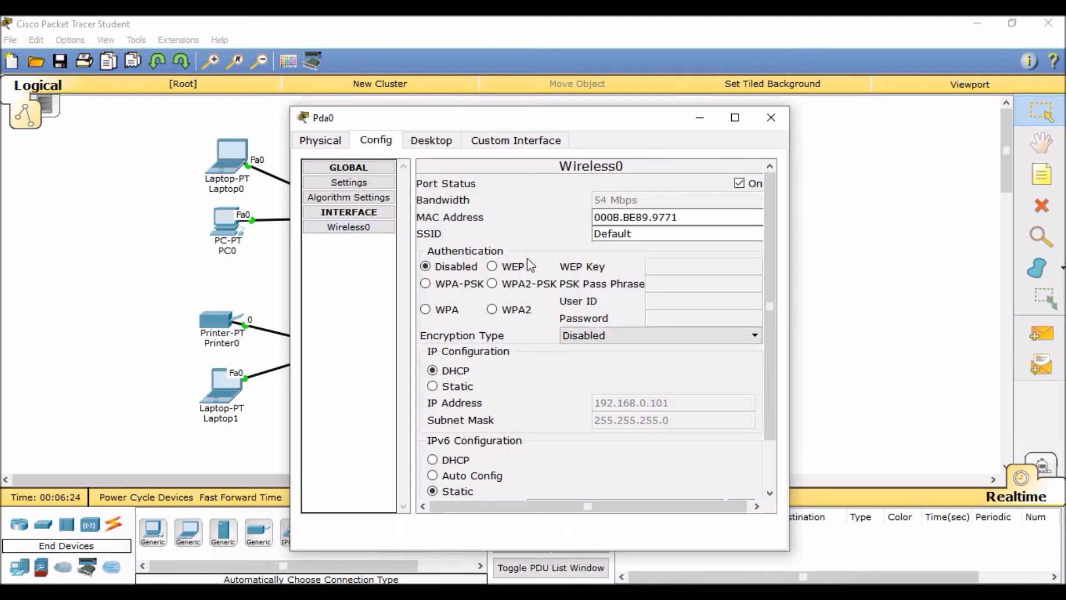
left_click(493, 267)
left_click(655, 265)
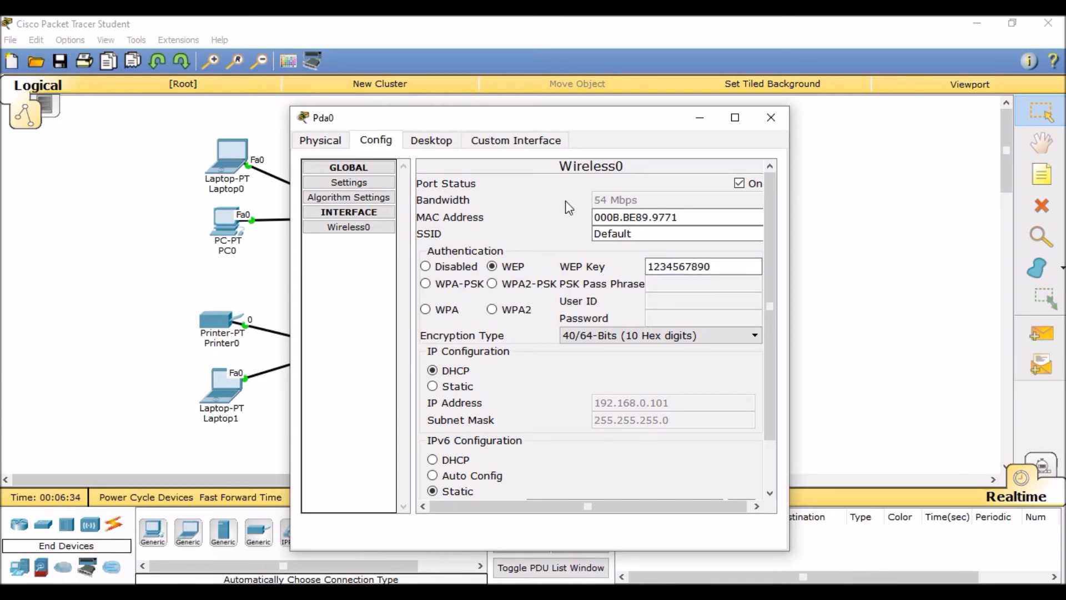
left_click(769, 117)
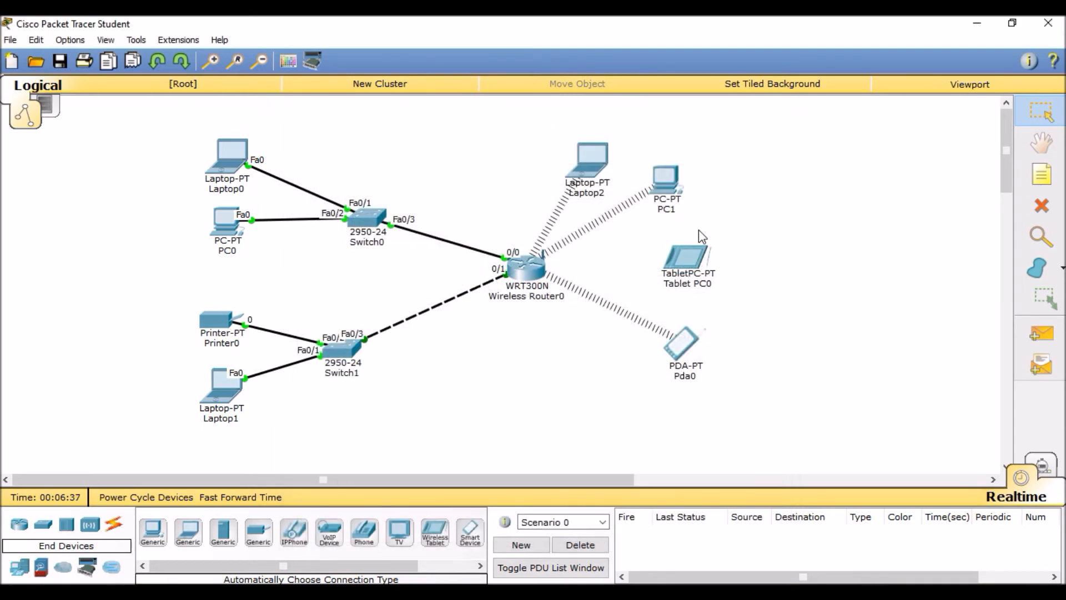
Set Tablet PC0's Wireless0 interface to WEP authentication, enter the WEP key, and minimize its configuration
left_click(691, 264)
left_click(367, 143)
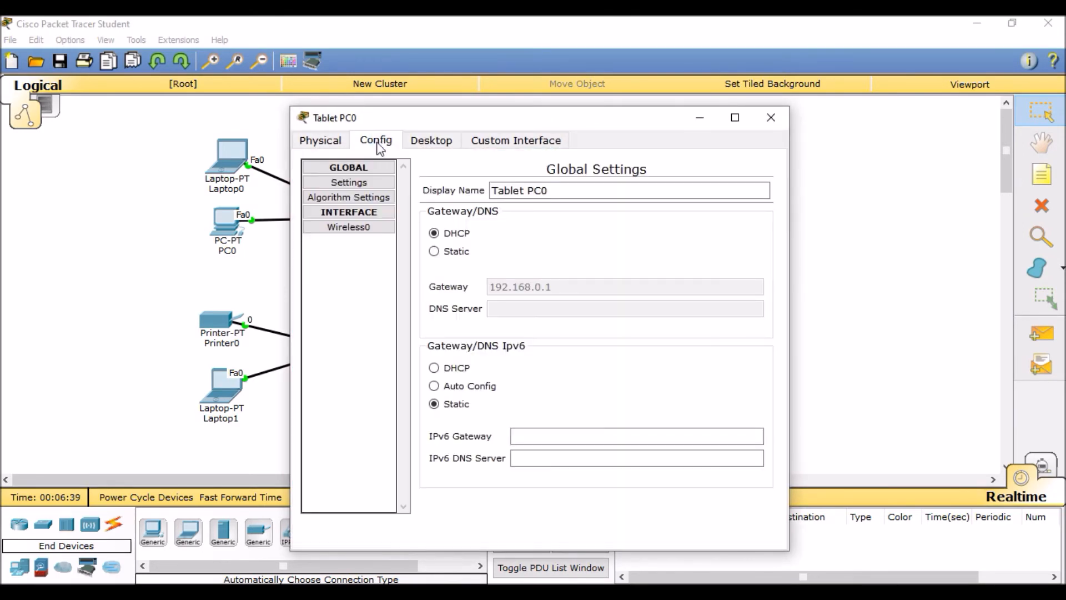
left_click(322, 141)
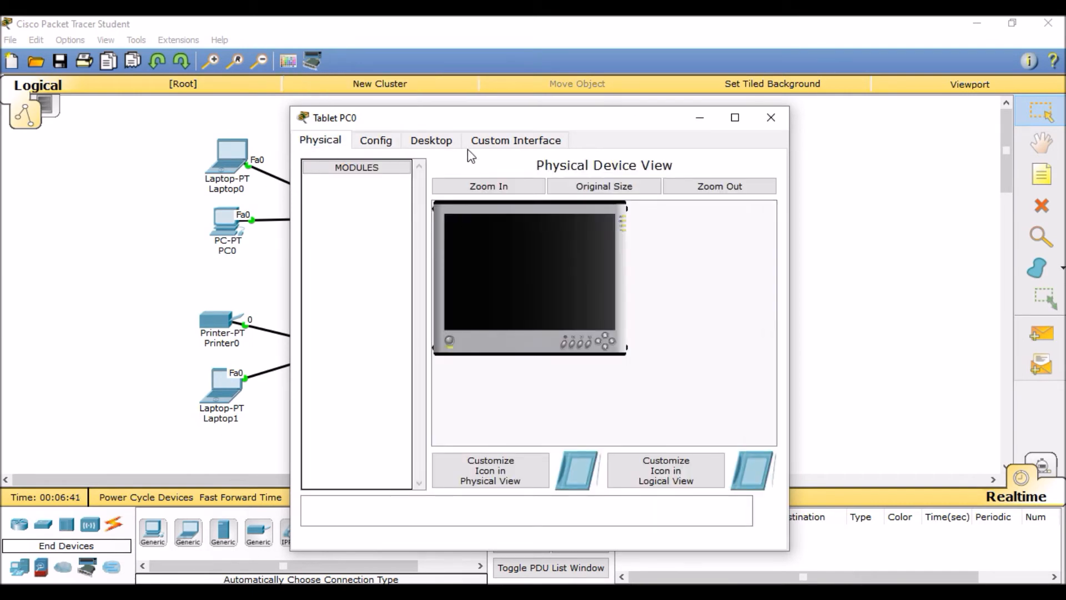
left_click(447, 140)
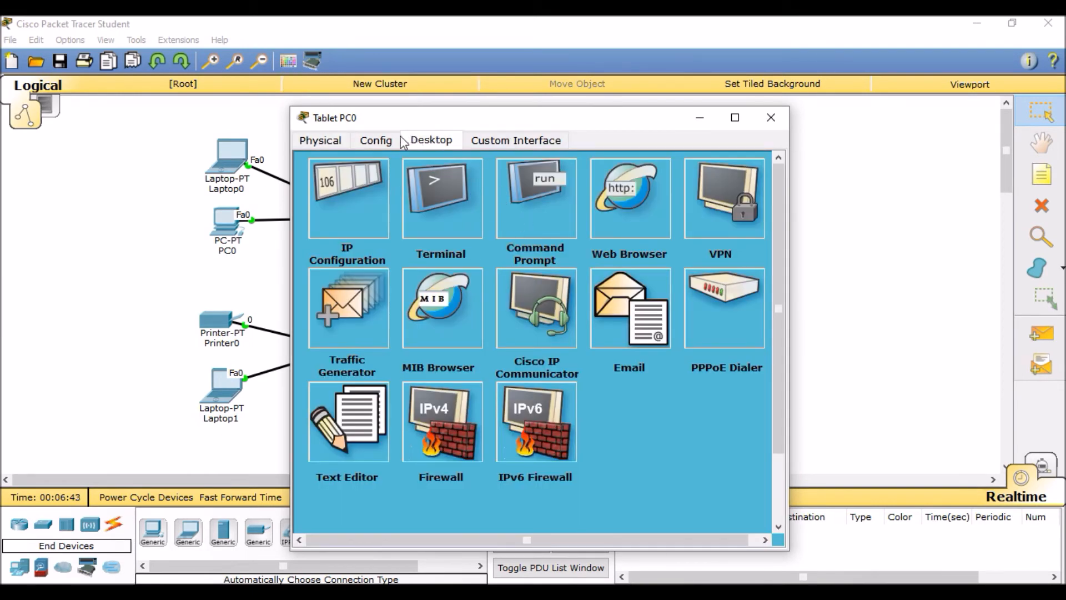
left_click(376, 140)
left_click(349, 229)
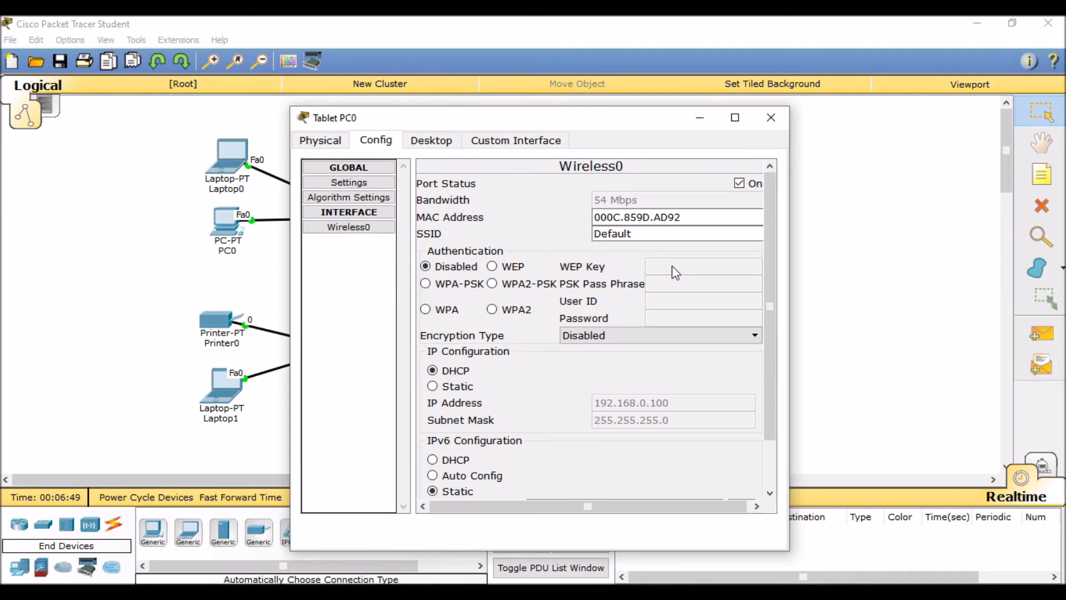
left_click(492, 266)
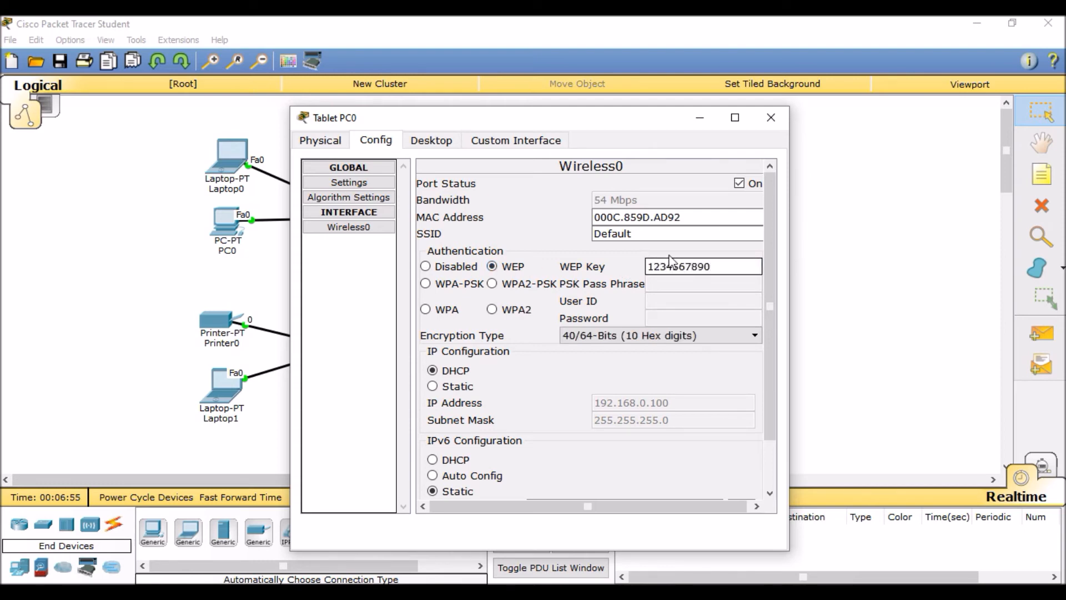
left_click(698, 117)
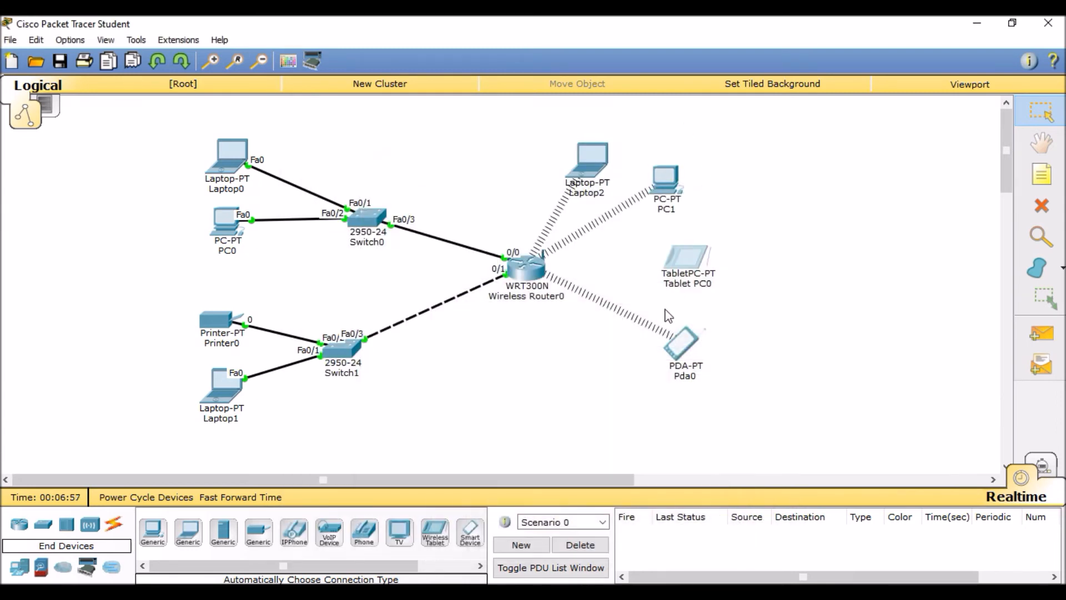
Bring back Tablet PC0's configuration to check its DHCP-assigned IP address, and close it
left_click(671, 592)
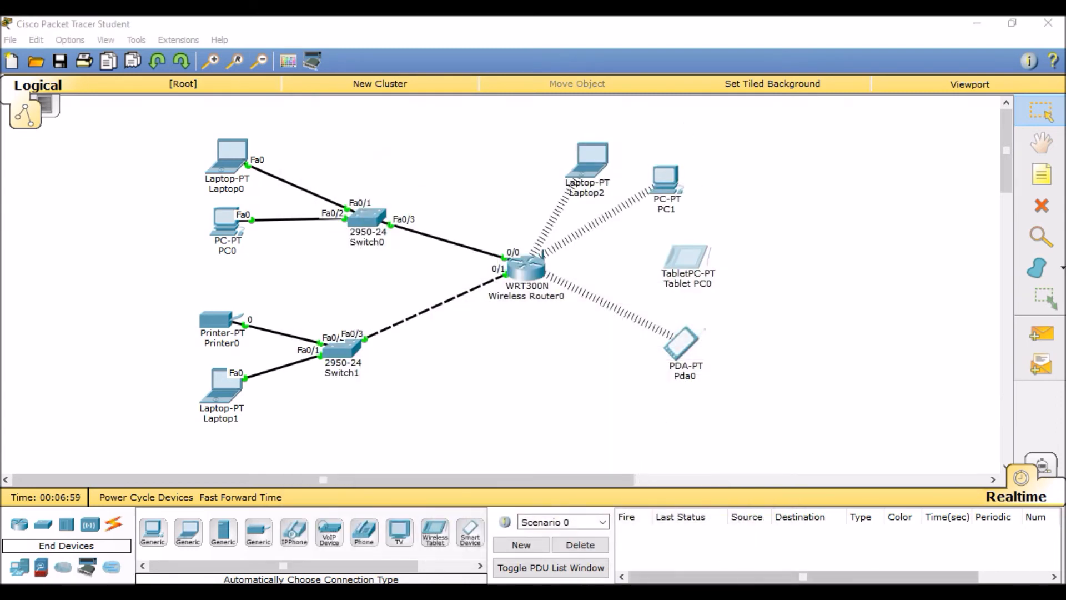
left_click(725, 542)
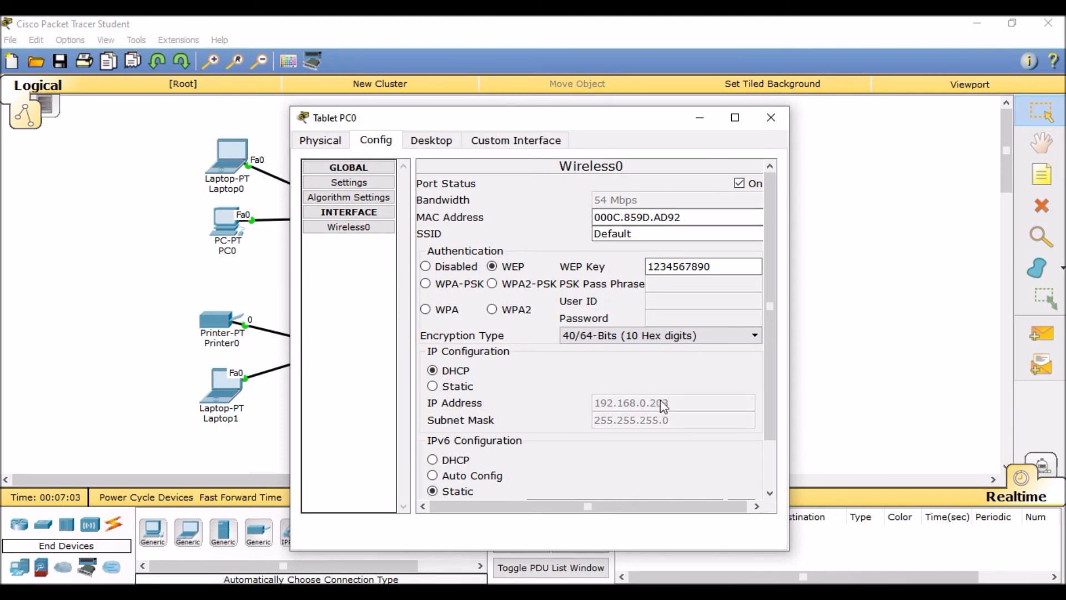
left_click(770, 116)
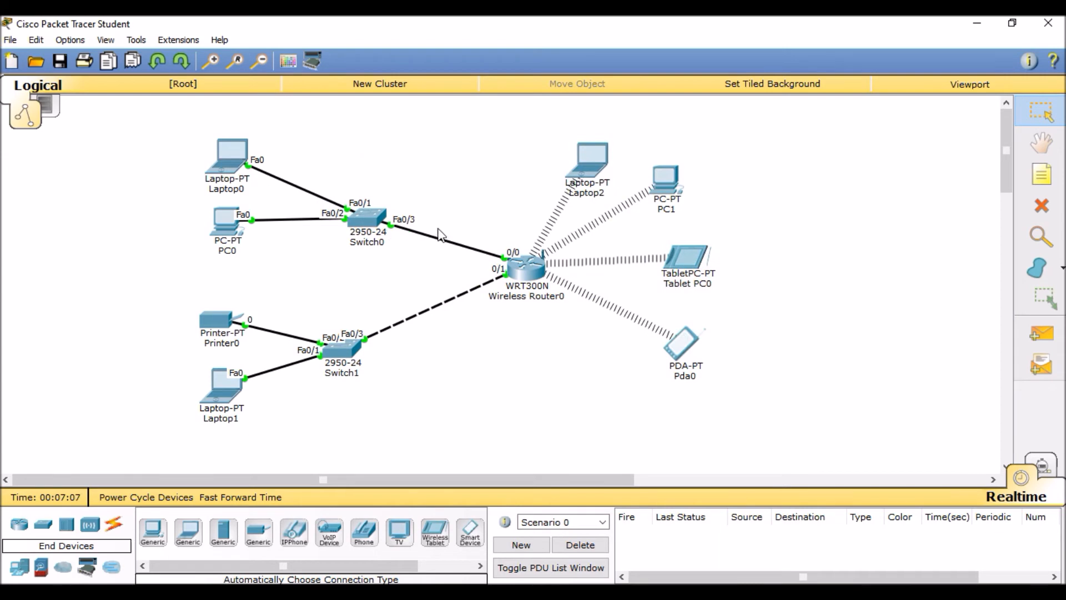
Set Laptop1's IP configuration to DHCP and close its configuration
left_click(222, 385)
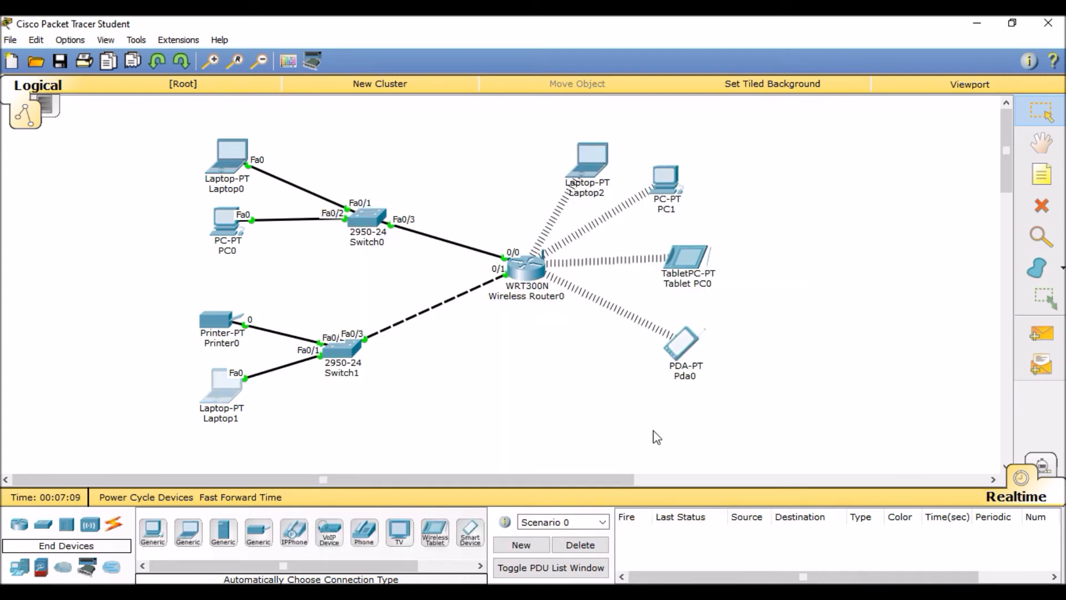
left_click(675, 591)
left_click(750, 548)
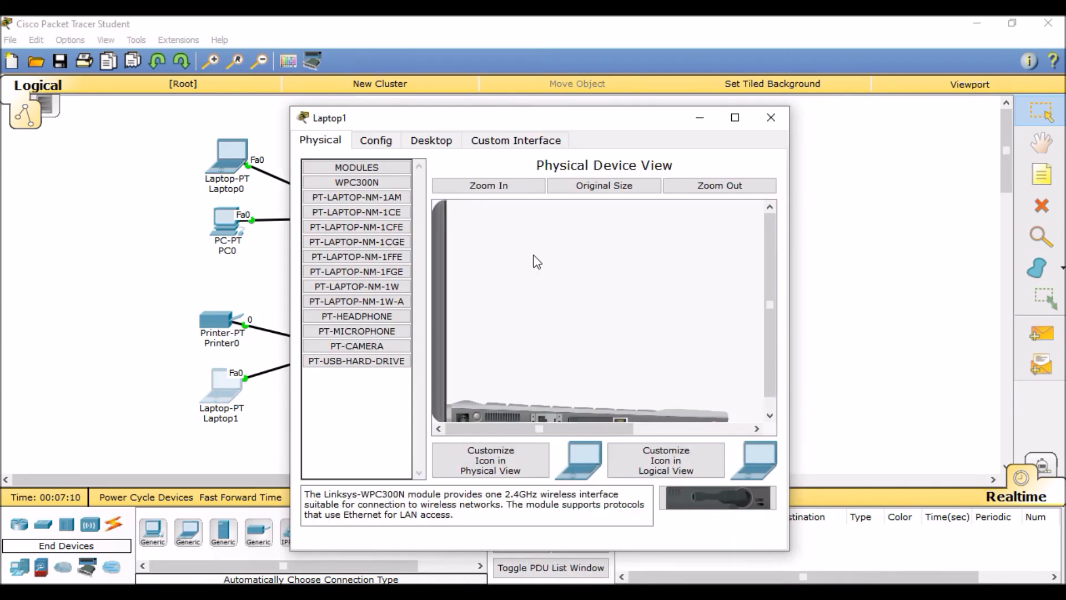
left_click(444, 139)
left_click(377, 195)
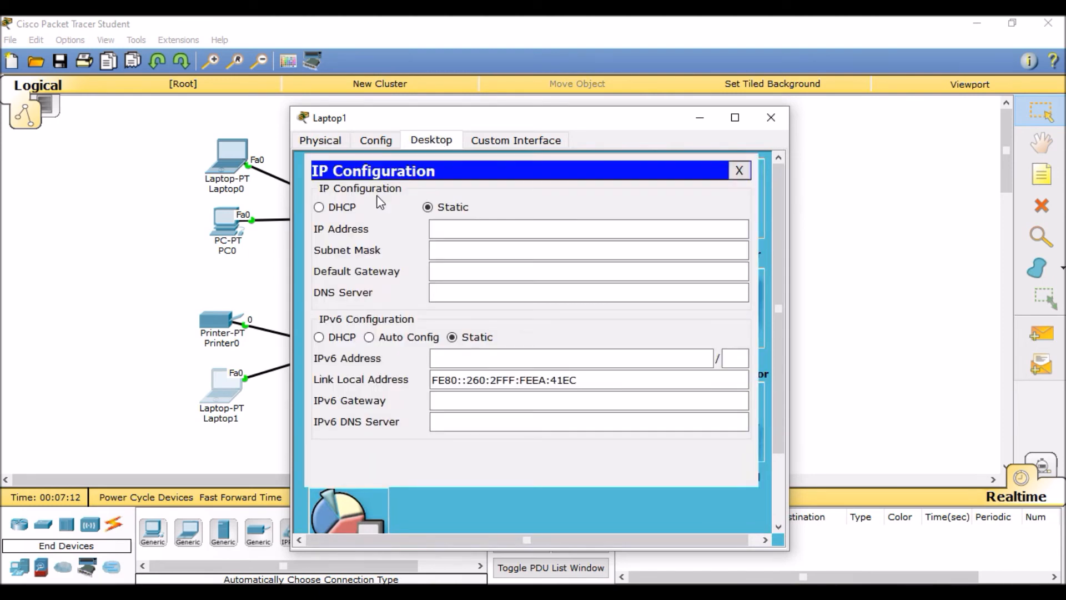
left_click(319, 208)
left_click_drag(514, 128, 780, 114)
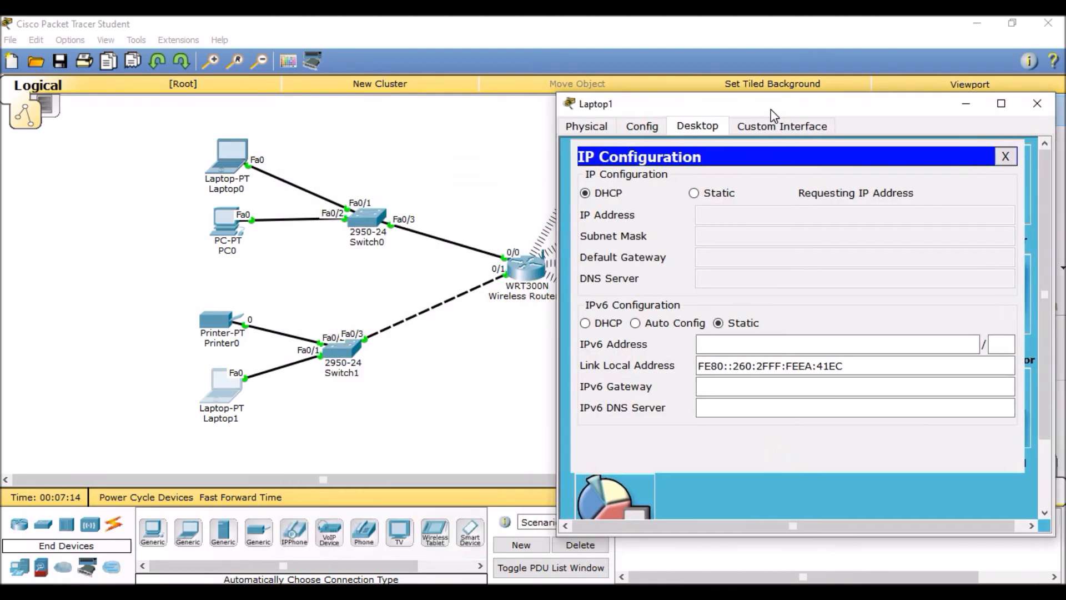
left_click(1037, 104)
Set Printer0's FastEthernet0 interface to obtain its IP address through DHCP and close its configuration
left_click(210, 331)
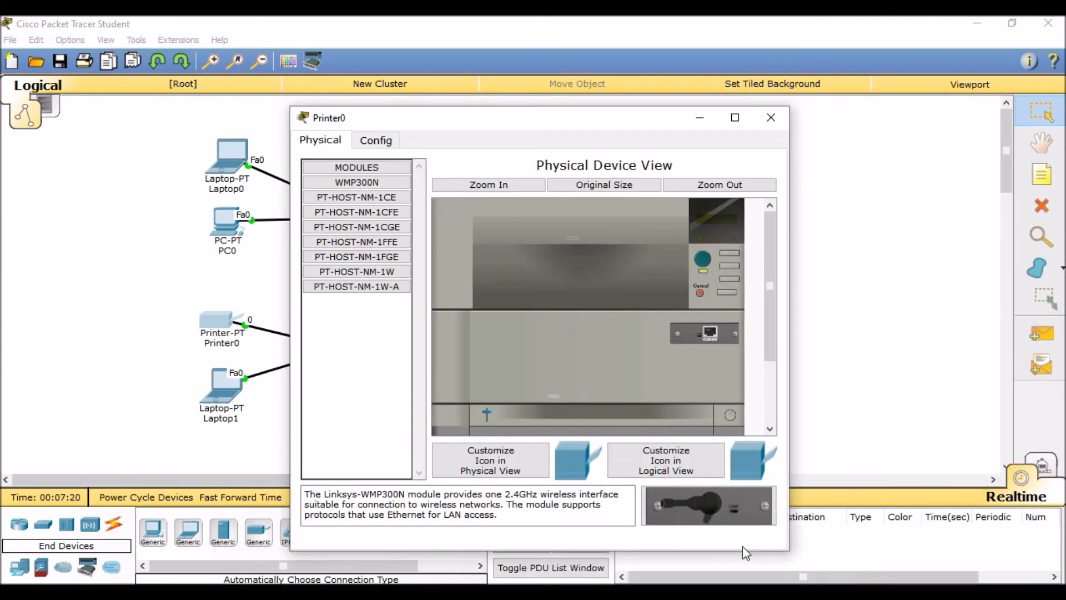
left_click(392, 142)
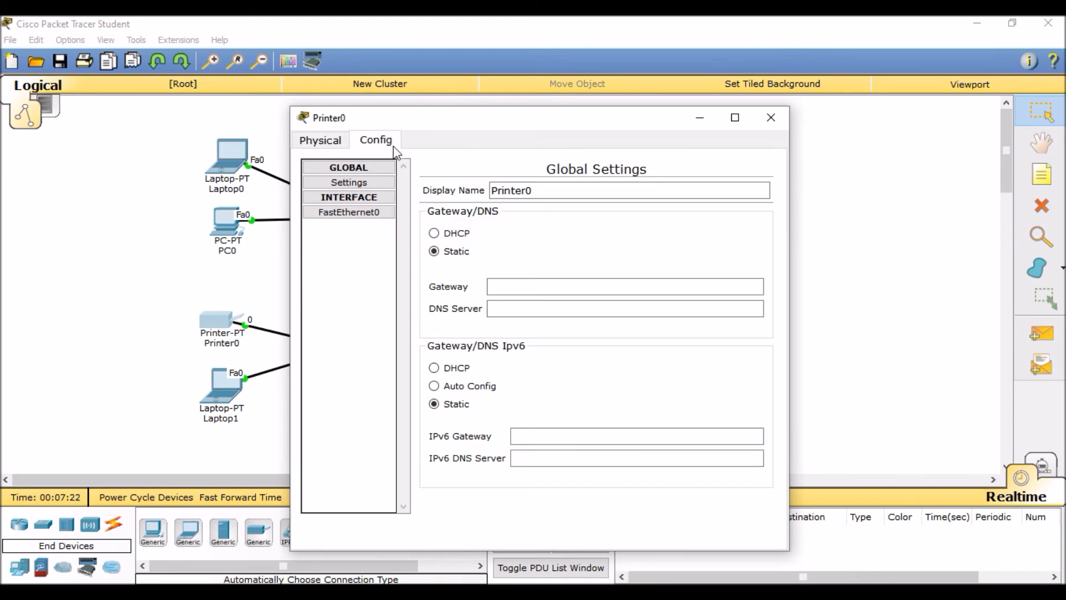
left_click(356, 213)
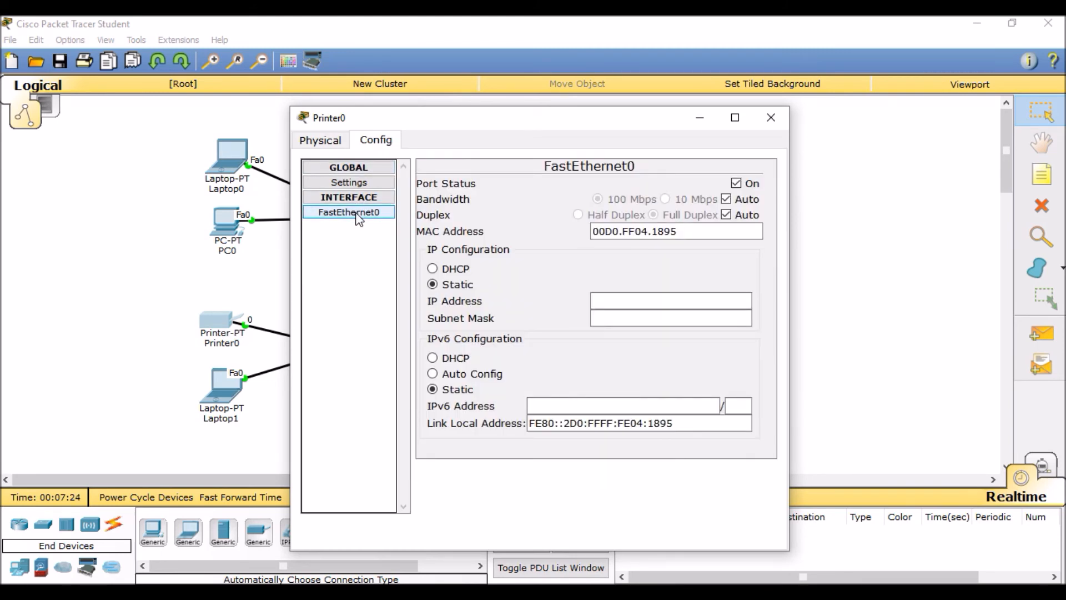
left_click(433, 270)
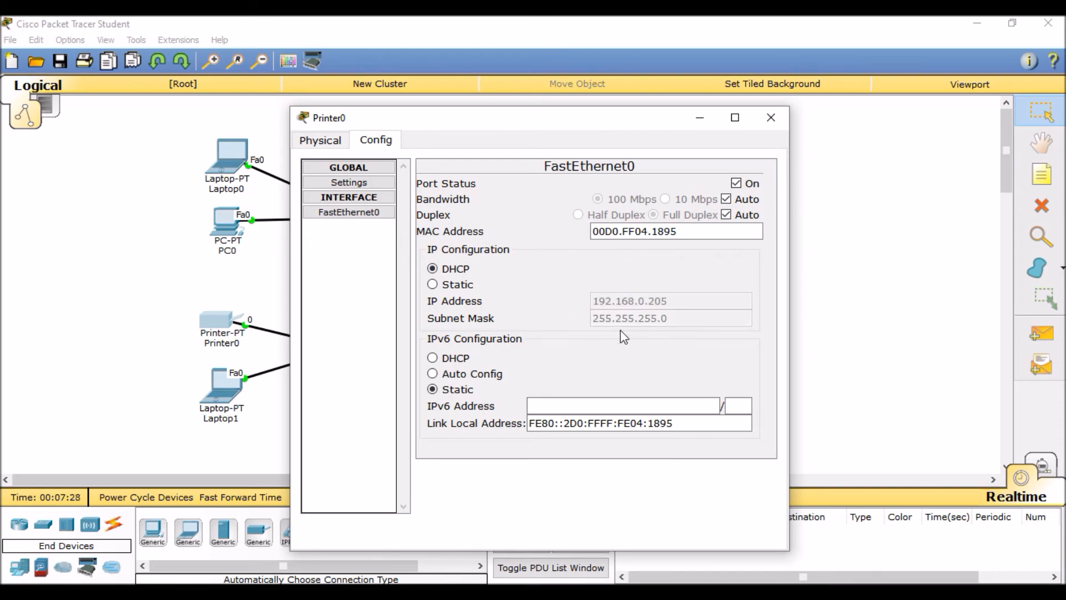
left_click(771, 118)
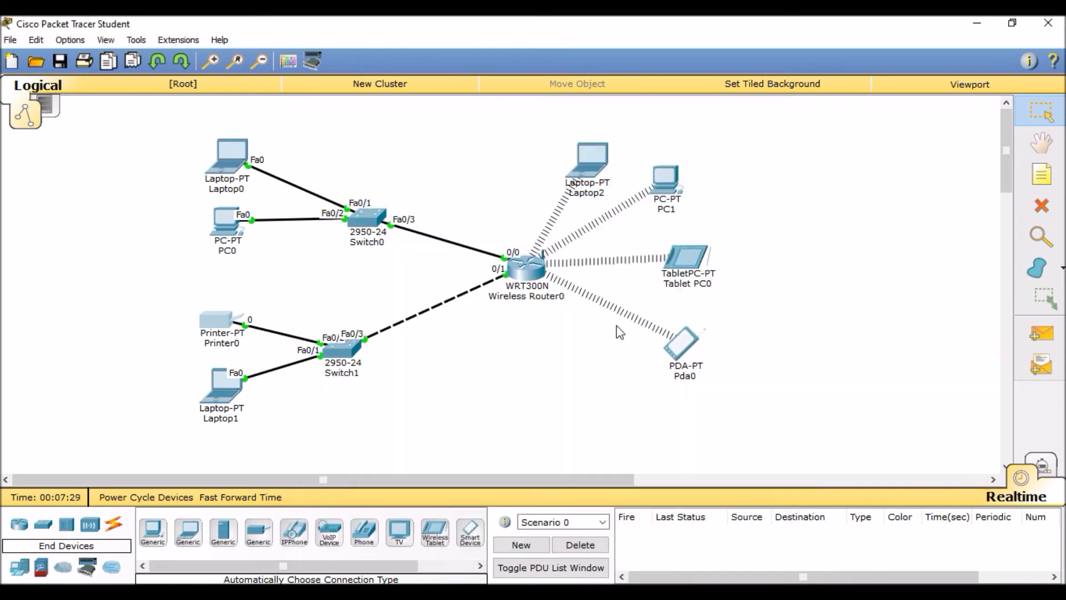
left_click(684, 344)
left_click_drag(583, 119, 643, 118)
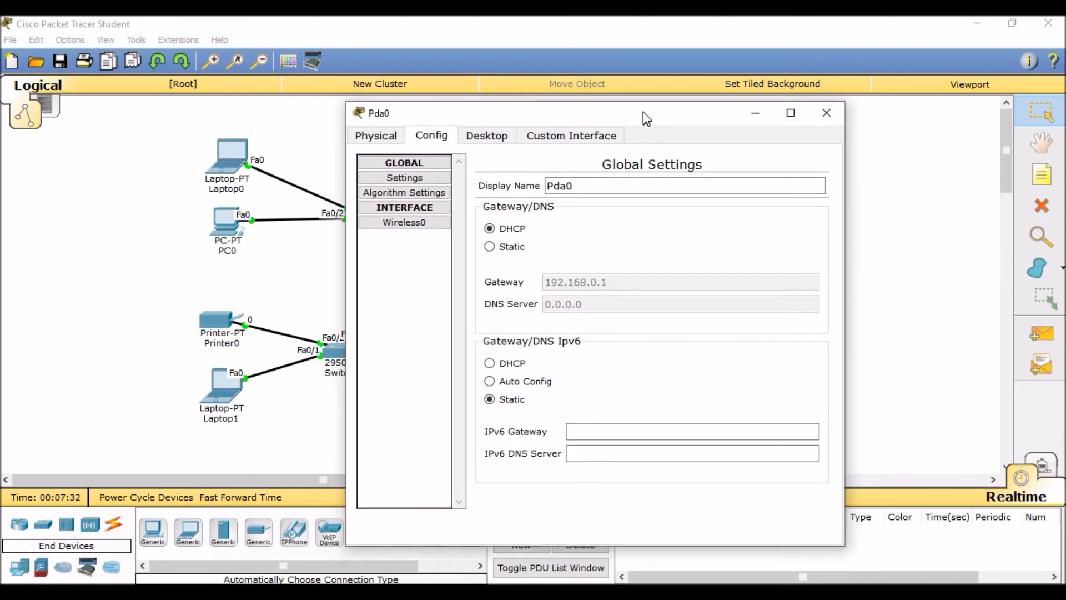
left_click(492, 136)
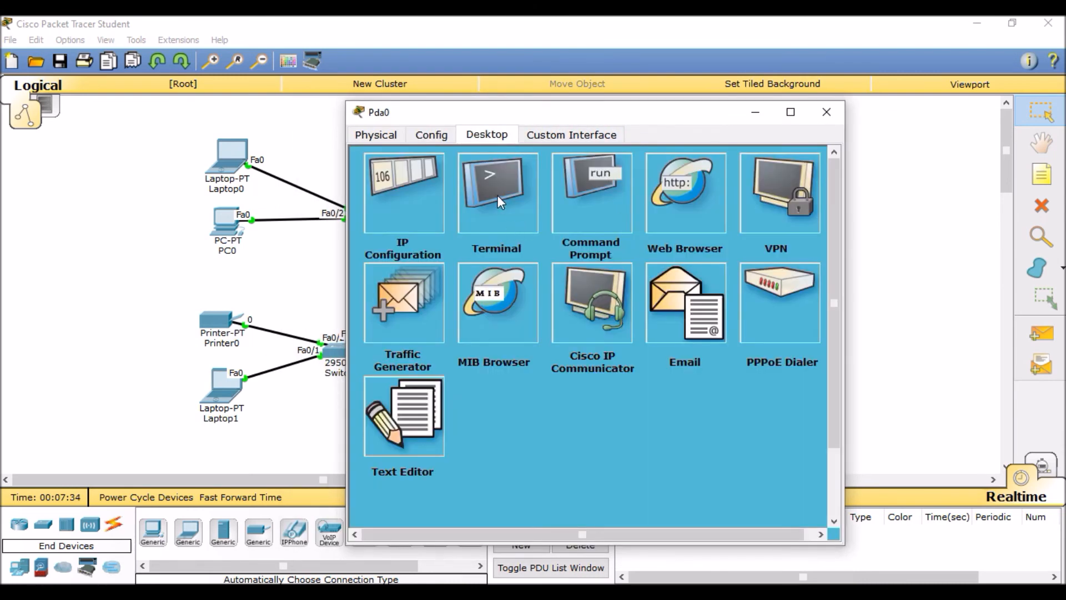
left_click(497, 194)
left_click(618, 186)
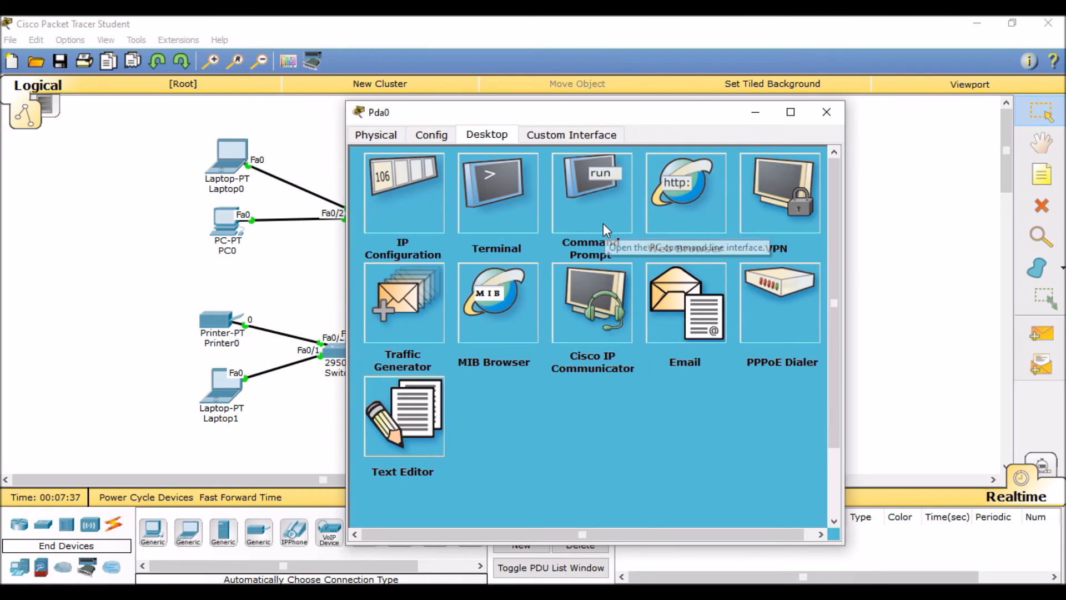
left_click(841, 111)
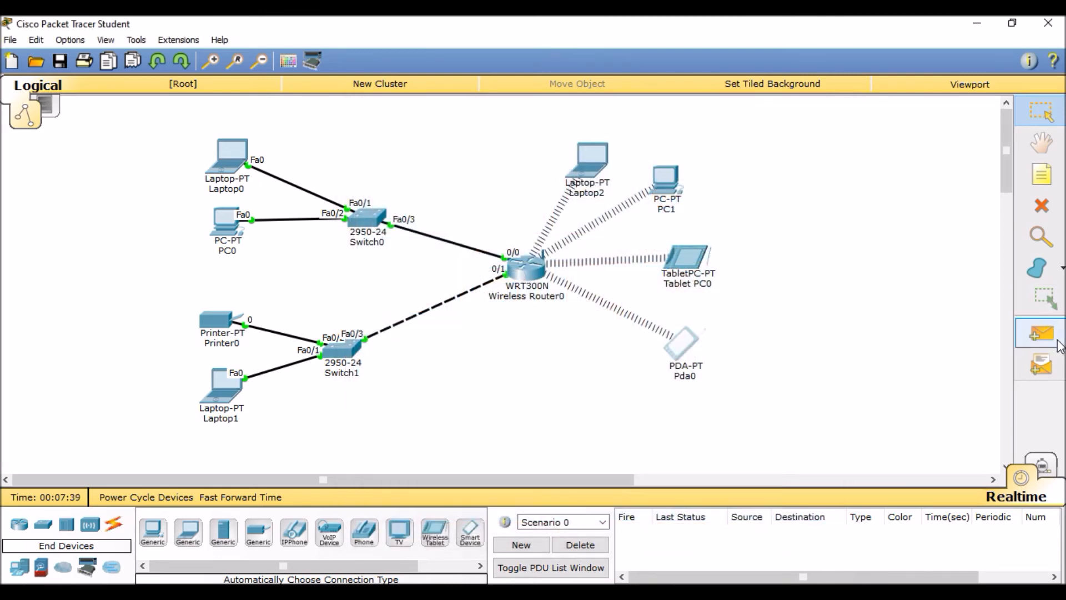
Send a simple PDU from Pda0 to Laptop1 to test the connection between them
left_click(1042, 331)
left_click(682, 341)
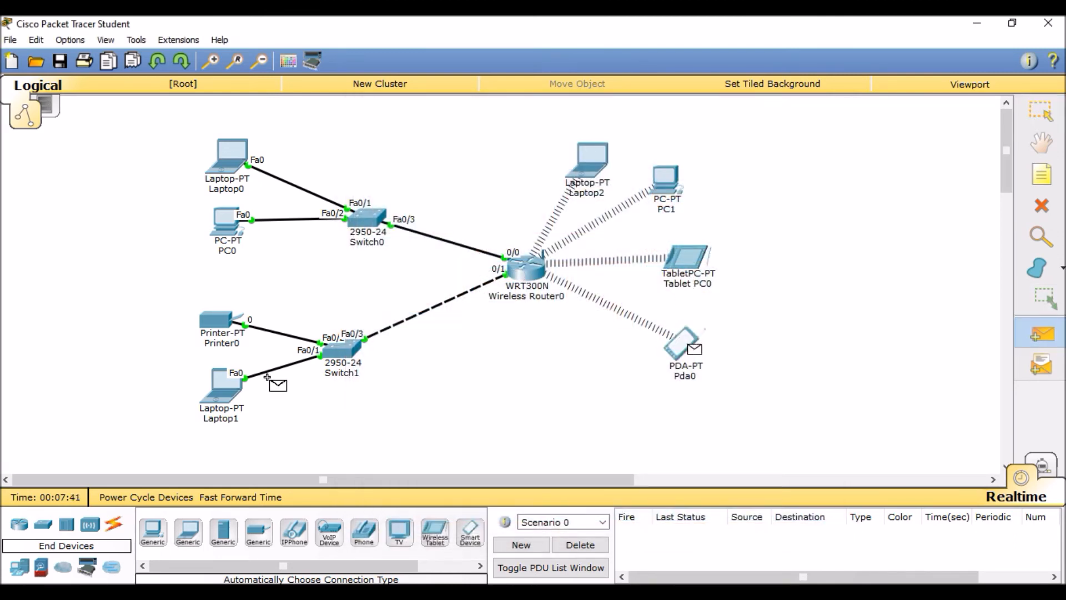
left_click(229, 386)
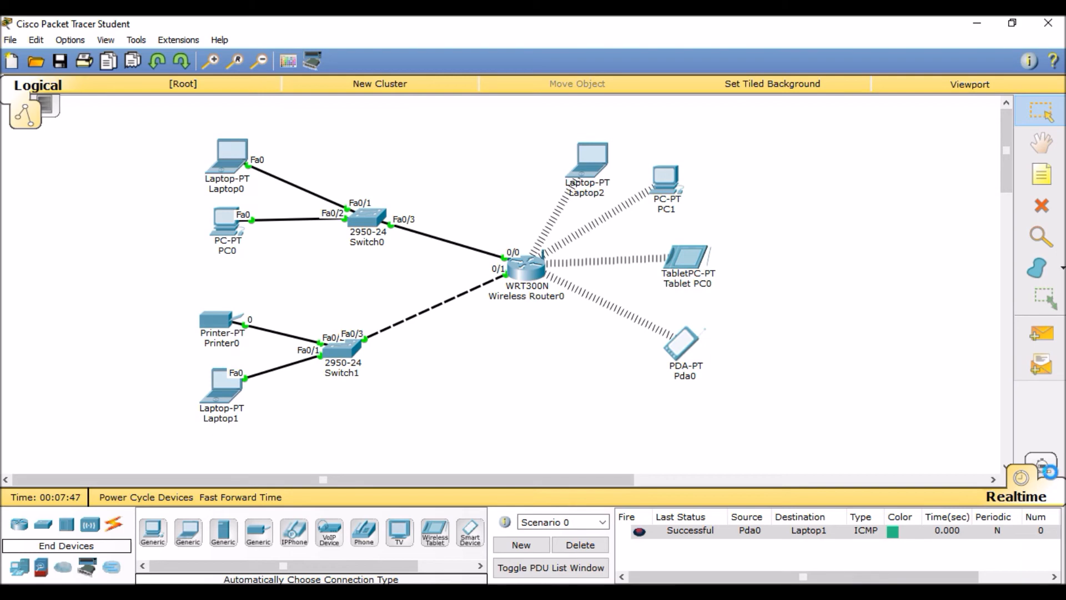
Switch to Simulation mode and add a simple PDU from Pda0 to Printer0
left_click(1051, 476)
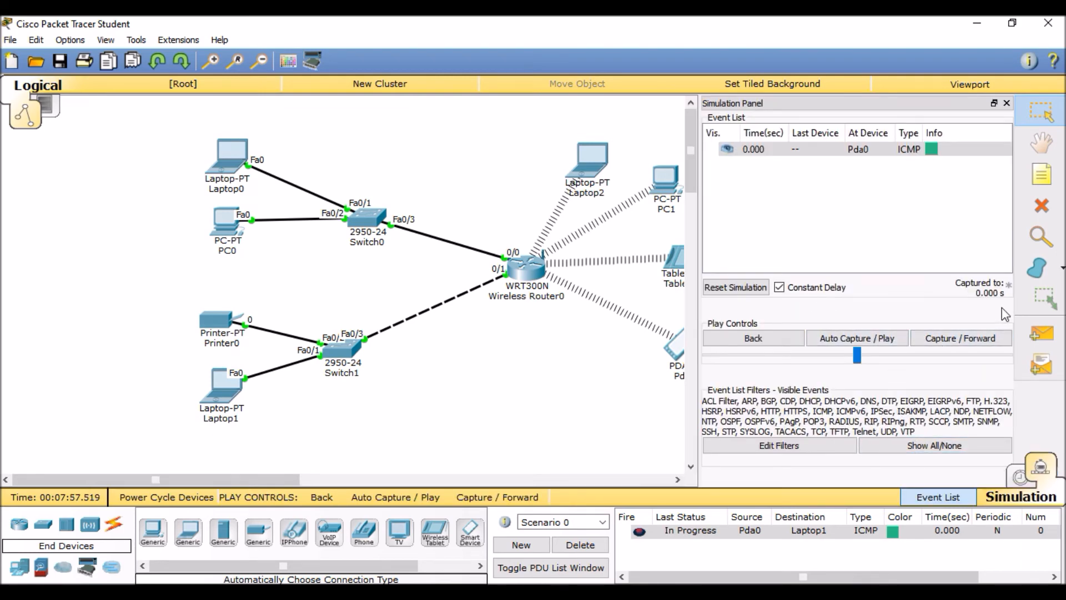
left_click(1055, 336)
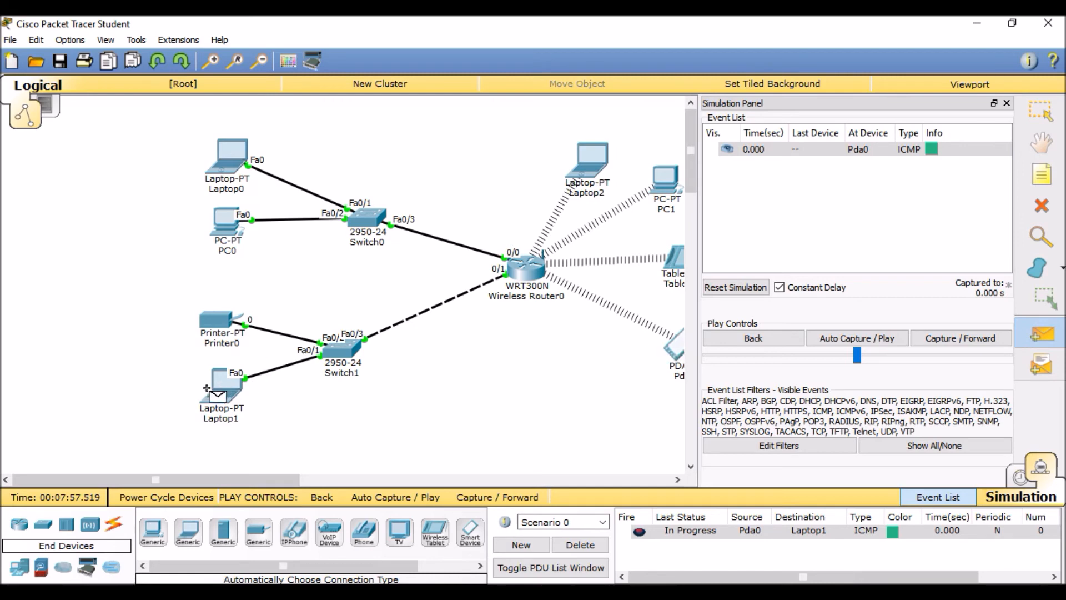
left_click(210, 314)
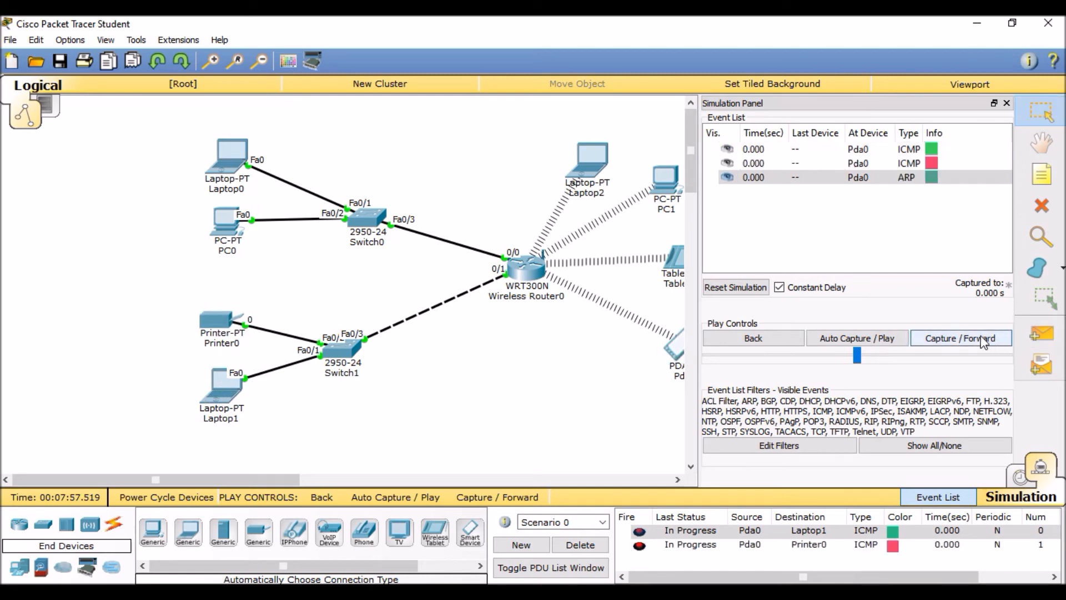
Step the simulation forward event by event until the PDU from Pda0 to Laptop1 completes its round trip
left_click(939, 340)
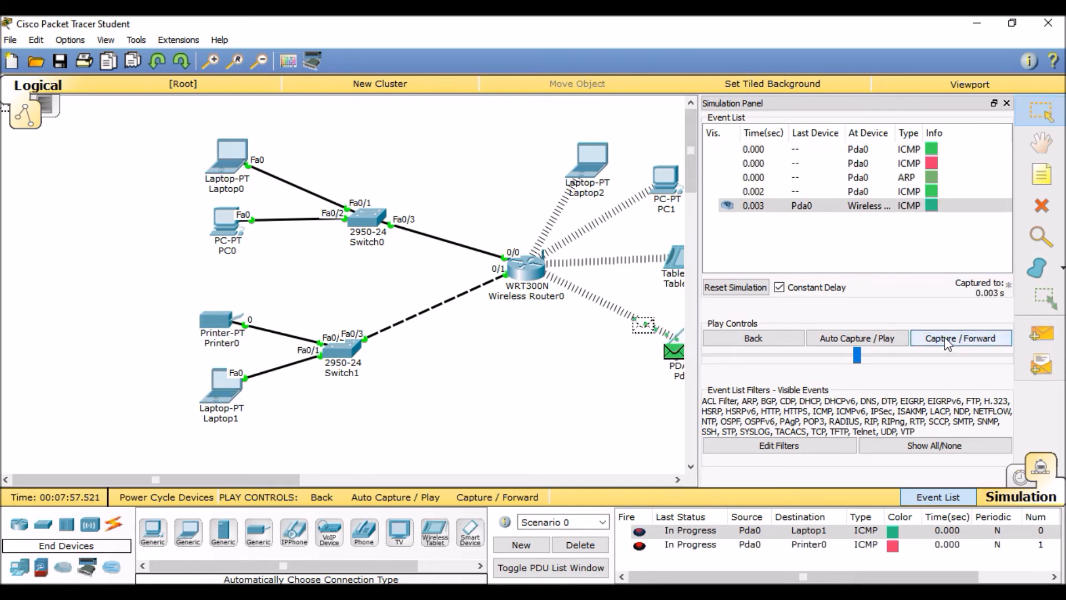
left_click(948, 338)
left_click(945, 340)
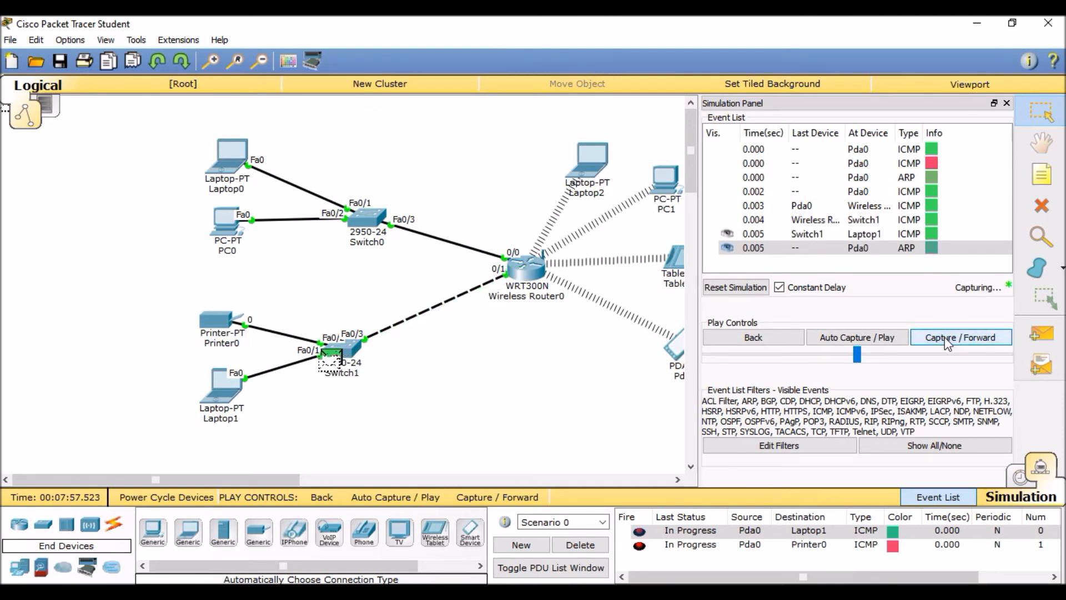
left_click(946, 340)
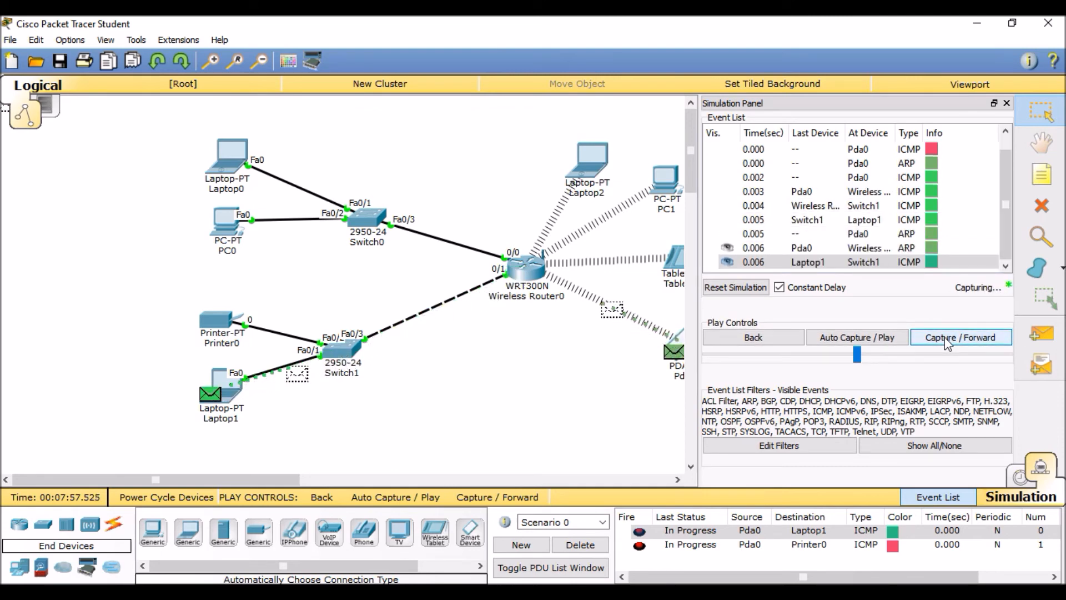
left_click(946, 340)
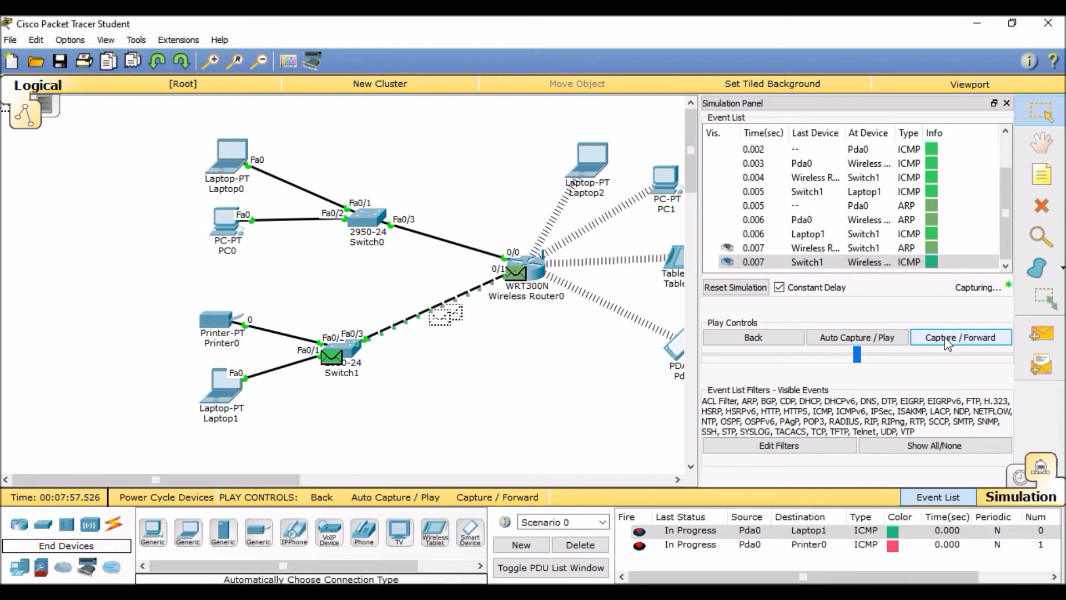
left_click(947, 339)
left_click(947, 339)
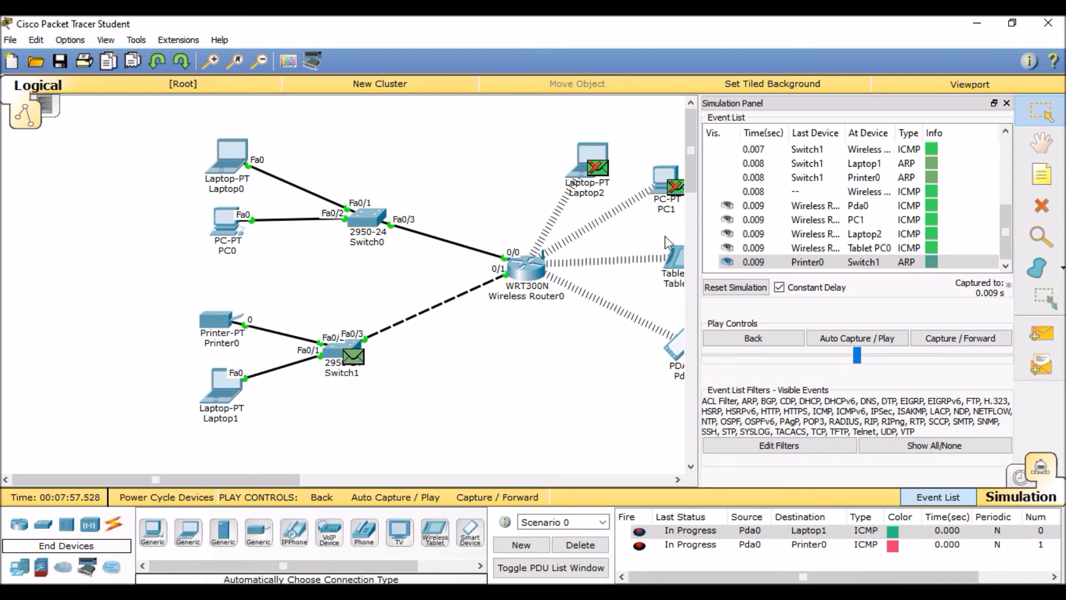
left_click(964, 340)
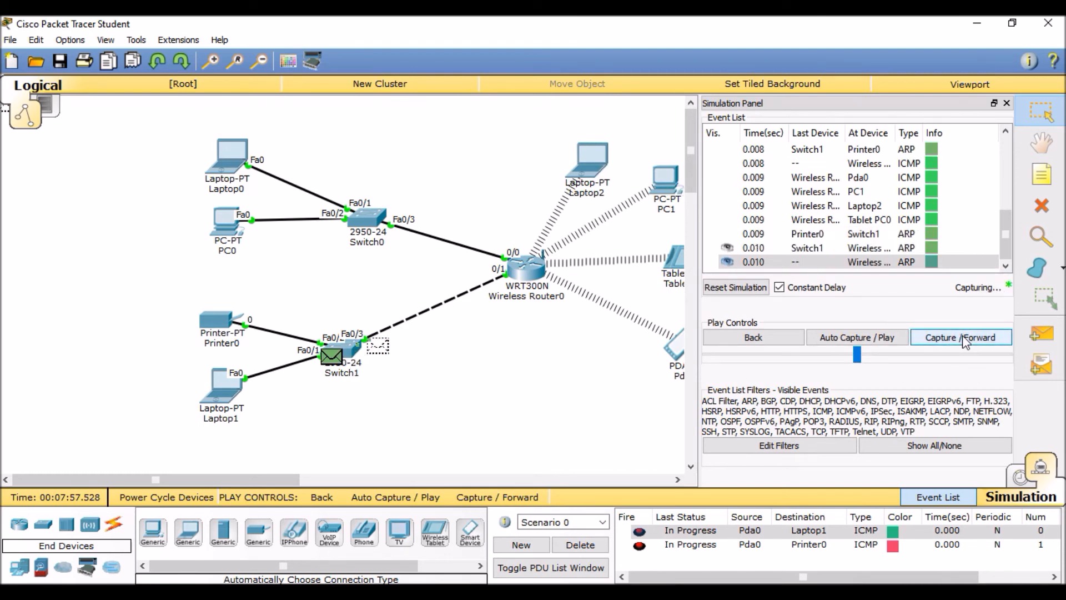
left_click(964, 339)
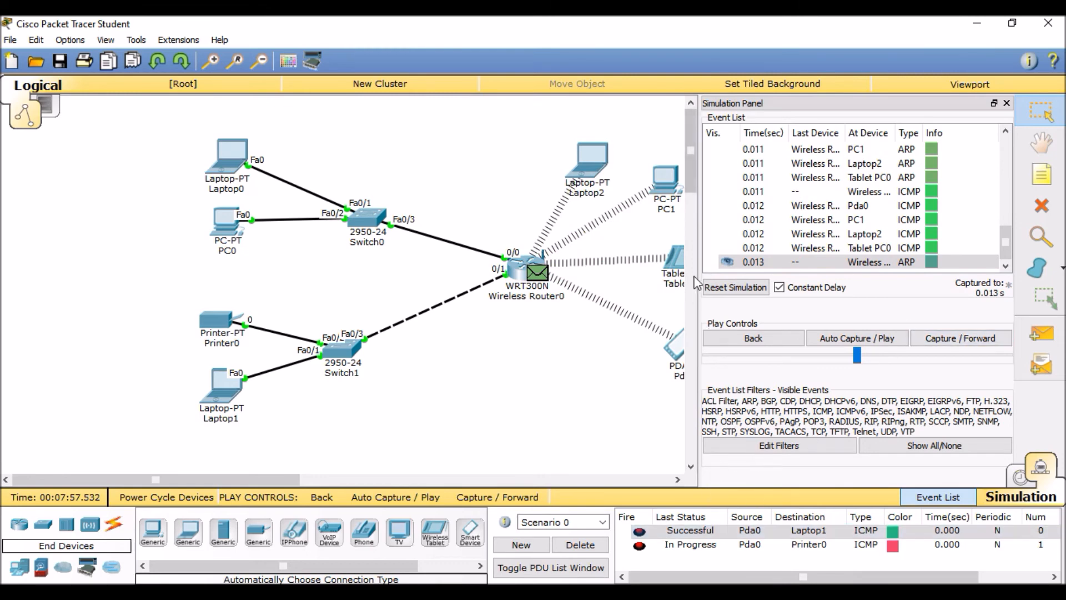
Continue stepping through the simulation until the PDU from Pda0 to Printer0 completes its round trip
left_click_drag(297, 479, 353, 479)
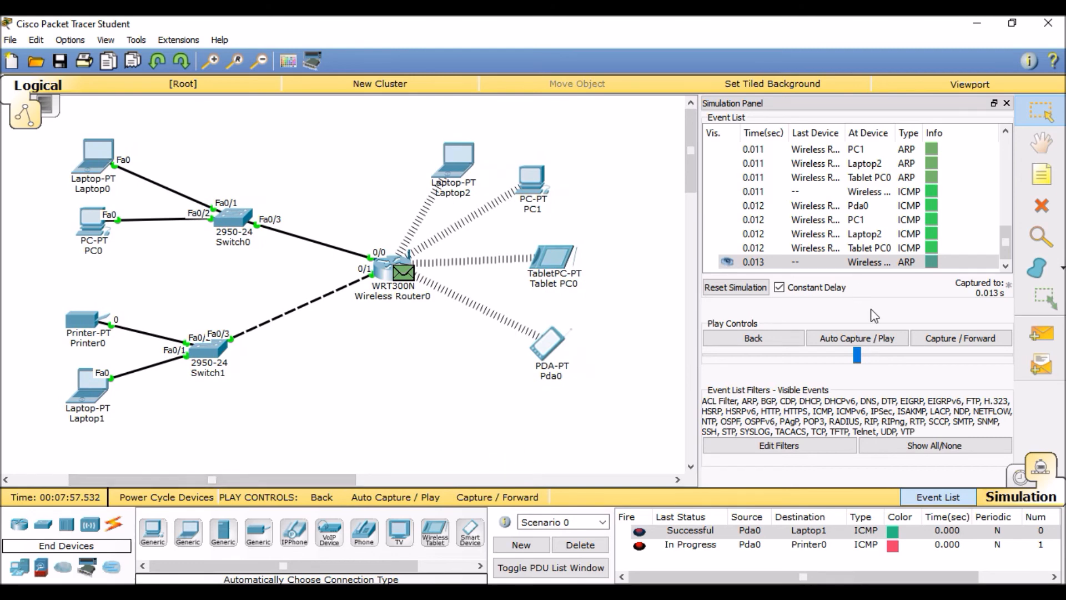
left_click(954, 338)
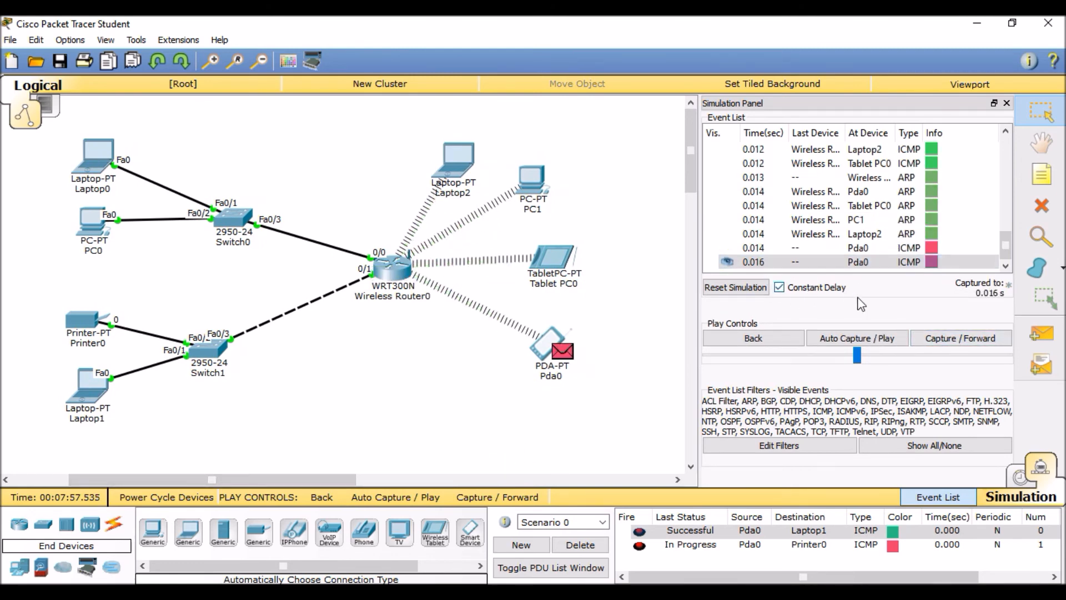
left_click(944, 341)
left_click(943, 338)
left_click(943, 338)
left_click(943, 338)
left_click(943, 338)
left_click(943, 338)
left_click(943, 338)
left_click(944, 337)
left_click(944, 337)
left_click(944, 338)
left_click(944, 338)
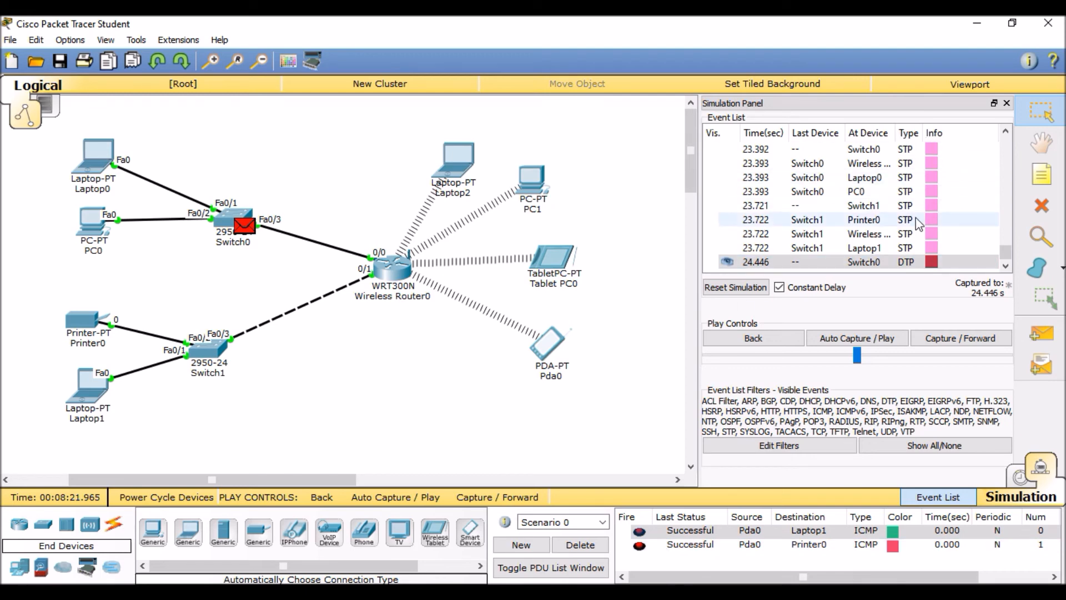
Go to the end of the event list and capture several more events of the switches' background traffic
left_click_drag(1007, 250, 990, 298)
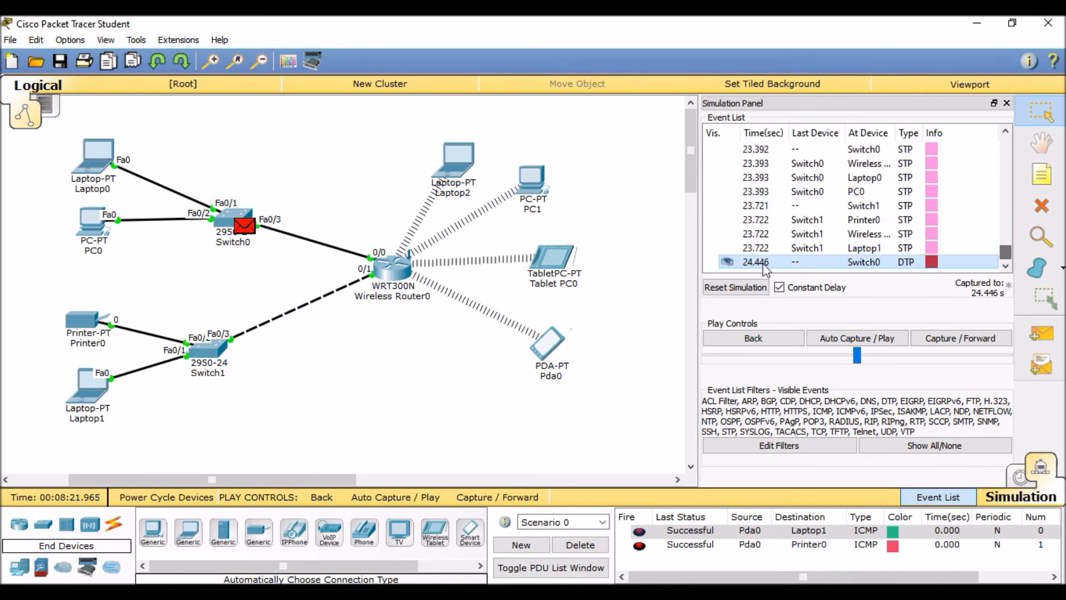
left_click(944, 340)
left_click(951, 339)
left_click(952, 340)
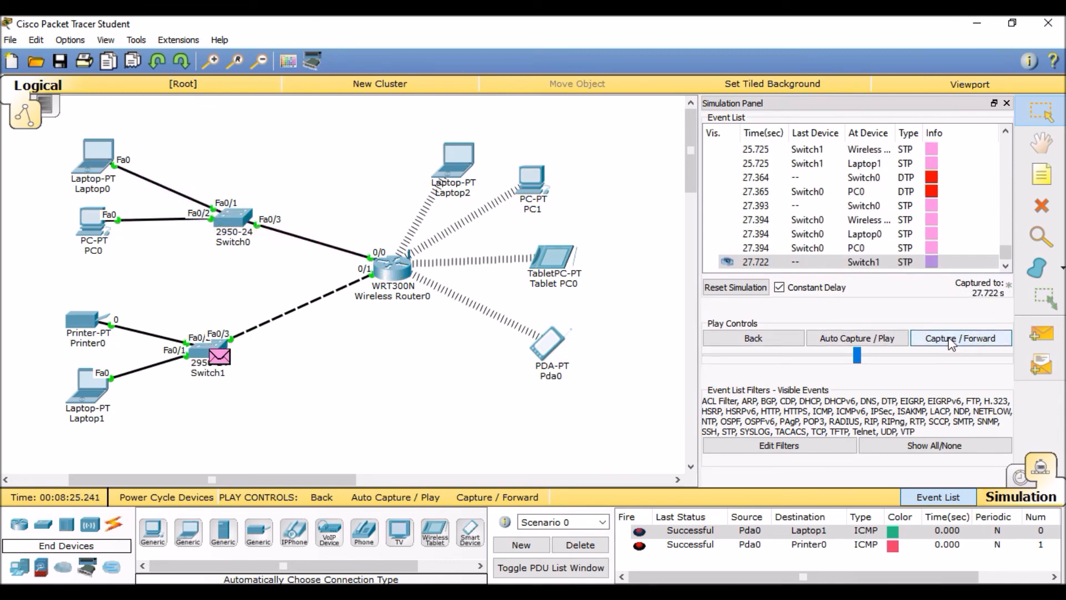
left_click(951, 340)
left_click(951, 340)
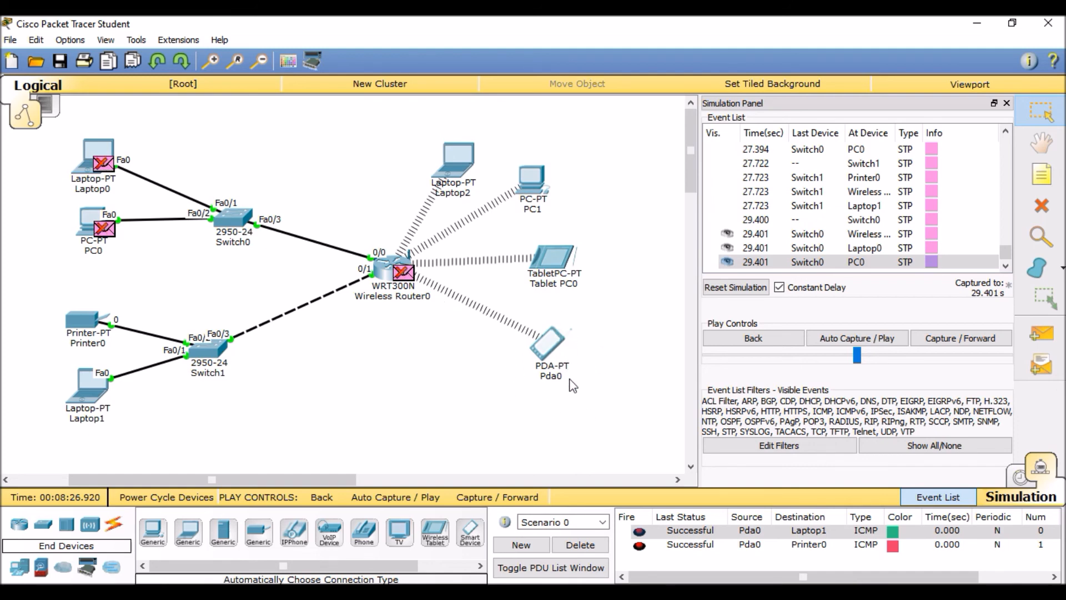
Examine the OSI model and inbound PDU details of the STP packet at Wireless Router0, and close its information window
mouse_move(559, 350)
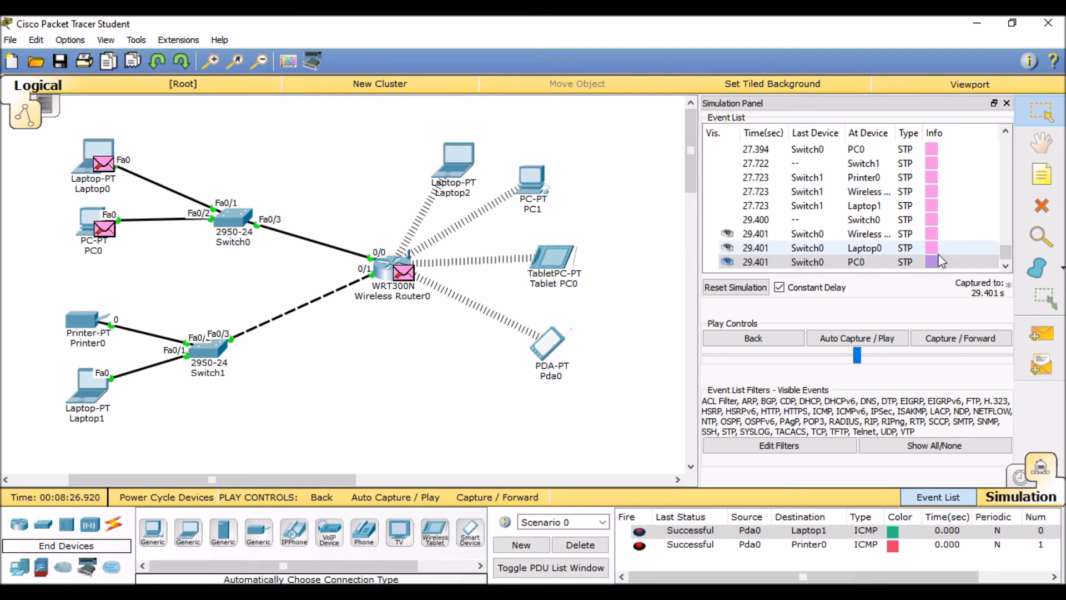
left_click(400, 271)
left_click_drag(611, 131, 796, 99)
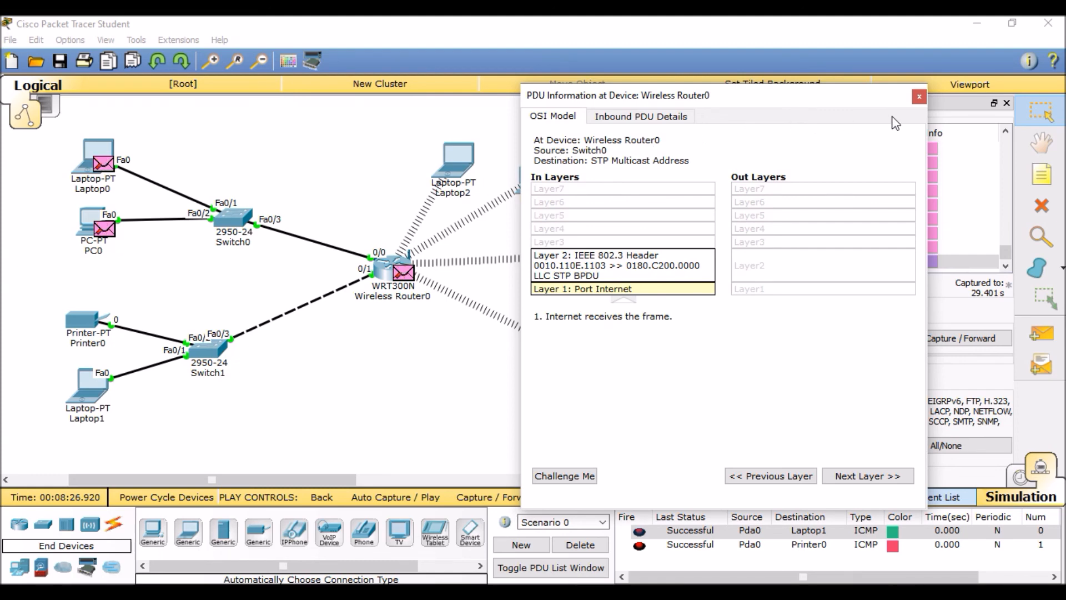
left_click(666, 116)
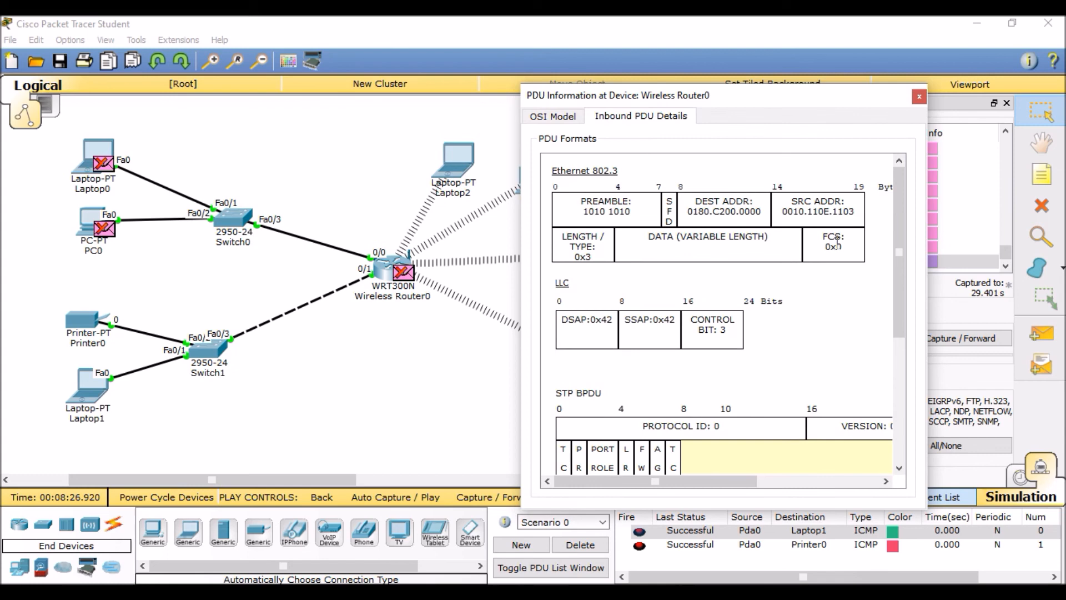
left_click_drag(899, 222, 917, 248)
left_click(919, 97)
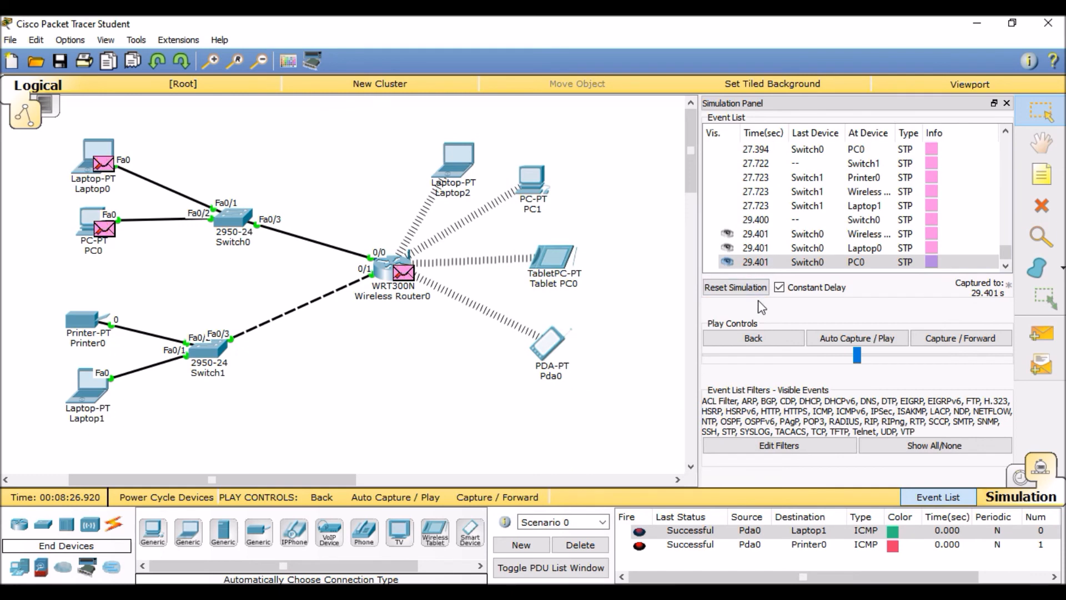
Return to the 0.000 s events and examine the source and destination IPs in the outbound details of Pda0's PDU to Printer0
left_click(910, 220)
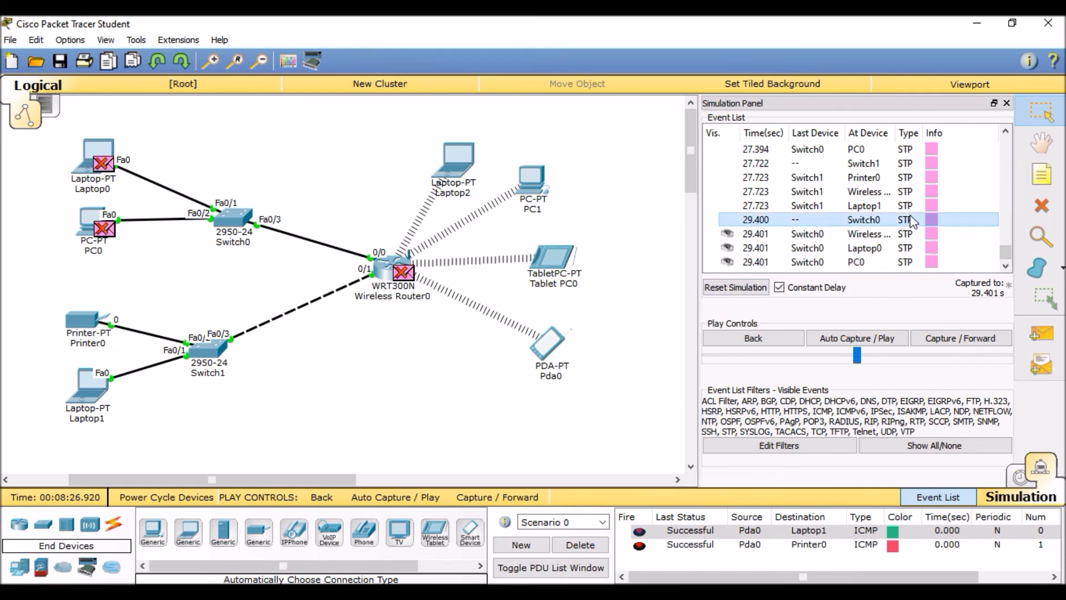
left_click_drag(1005, 254, 1003, 146)
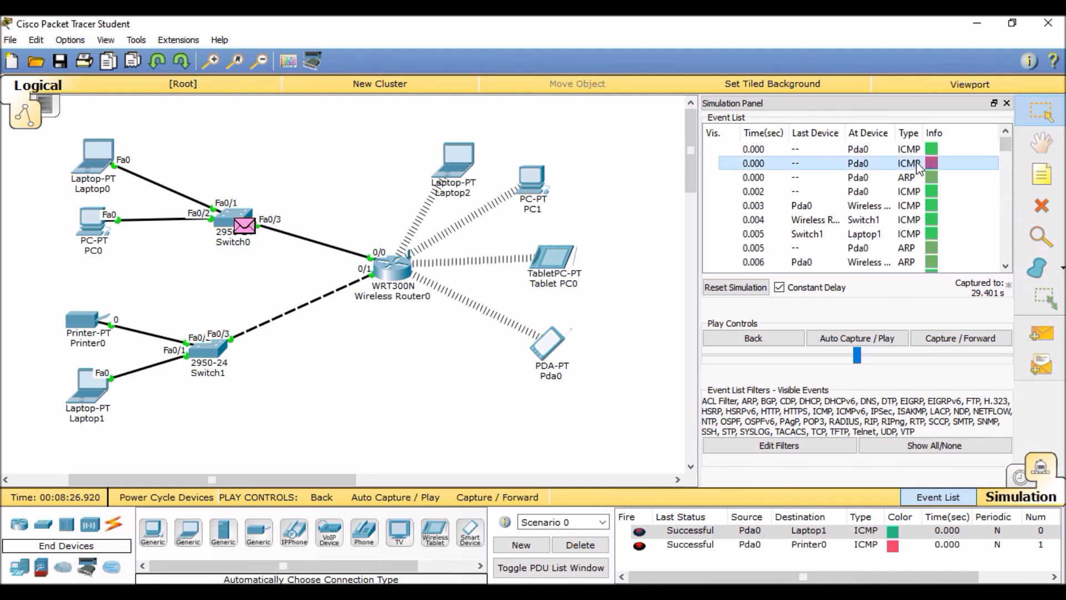
left_click(778, 177)
left_click(584, 351)
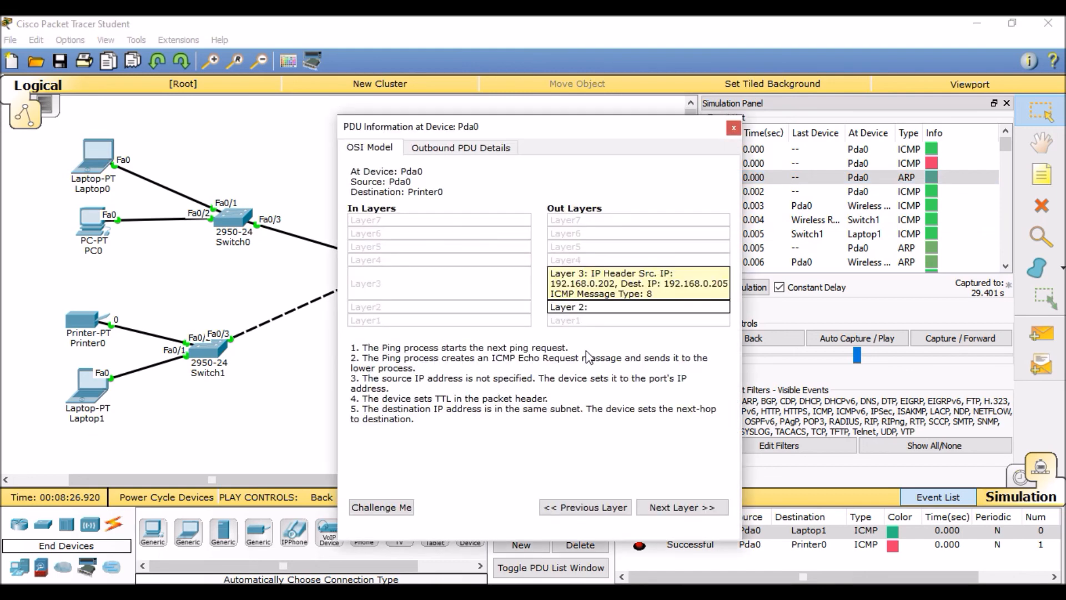
left_click(505, 148)
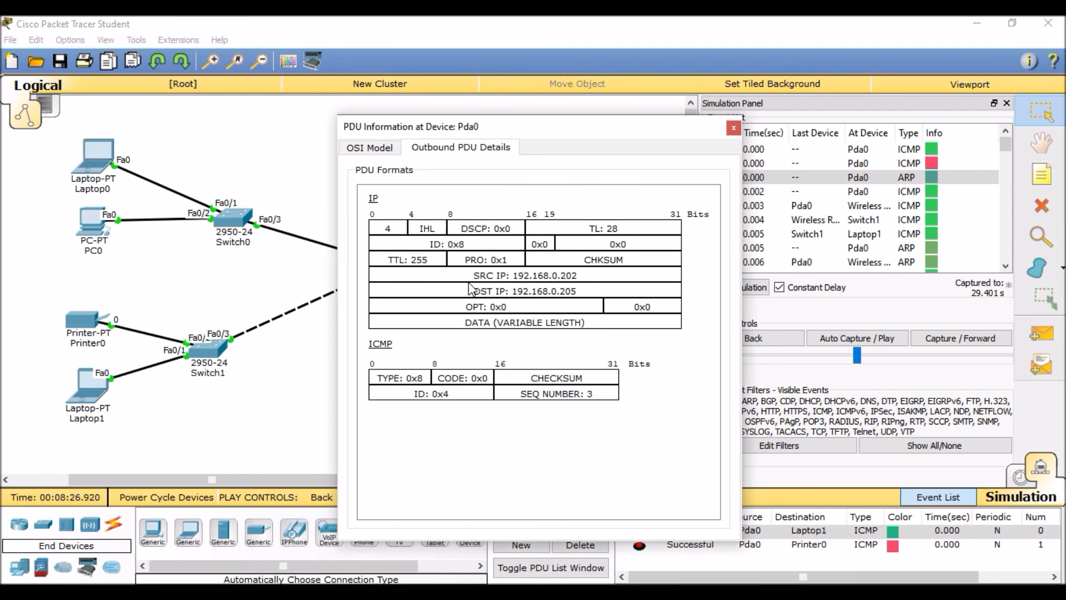
left_click_drag(588, 278, 452, 279)
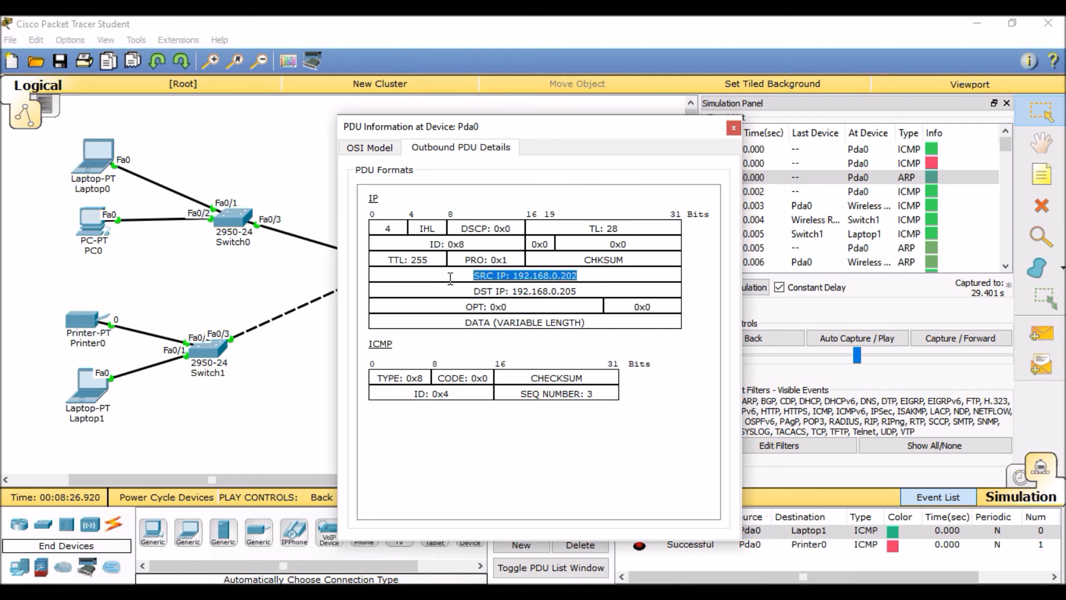
left_click_drag(591, 296, 453, 300)
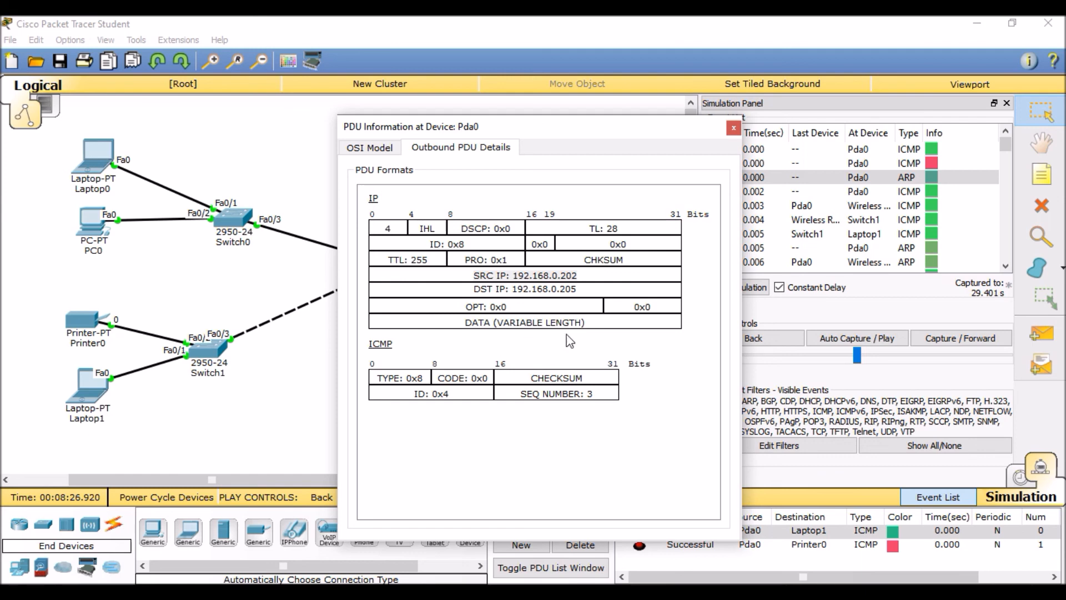
Review the OSI model of Pda0's PDU to Printer0, and close the PDU information and the Simulation Panel
left_click(358, 145)
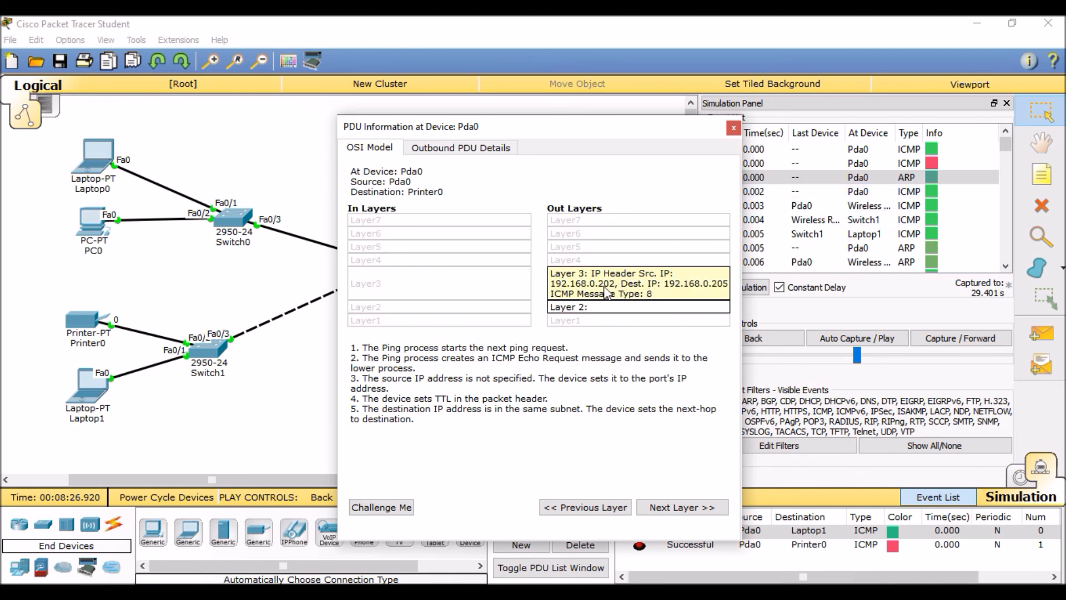
left_click(734, 127)
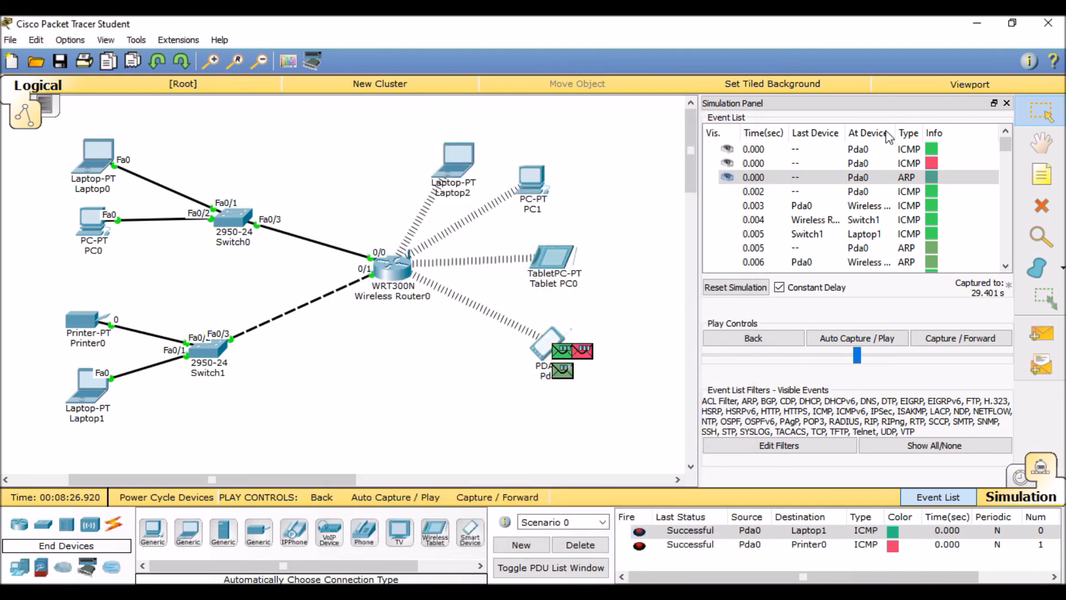
left_click(1007, 103)
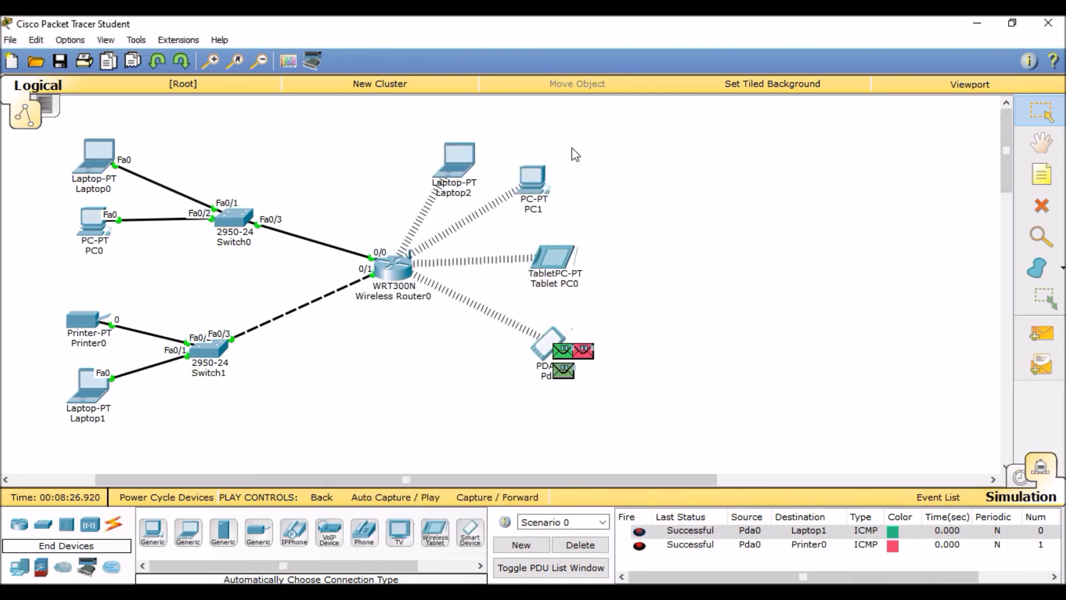